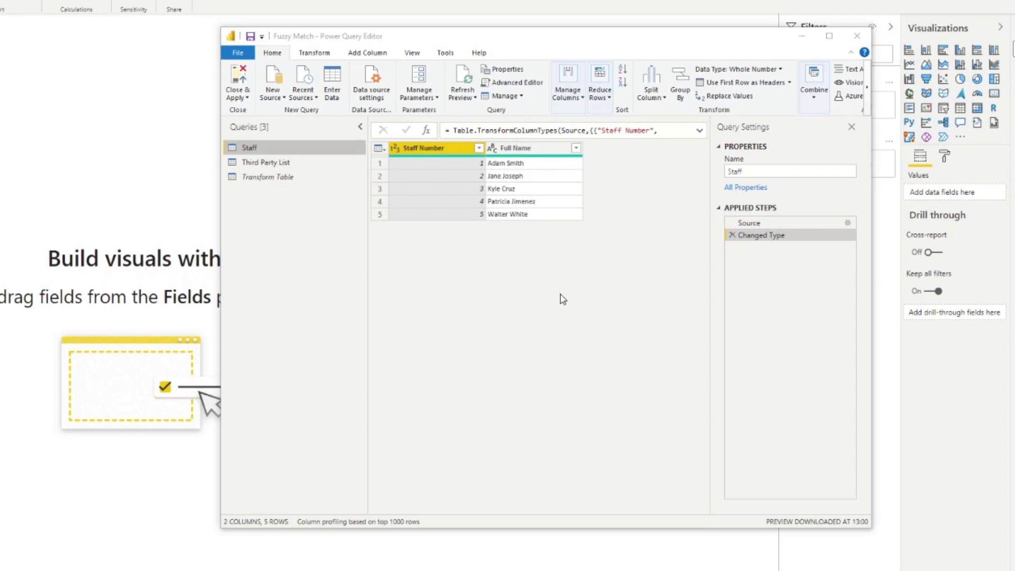
Review the Third Party List data, then return to the Staff query
{"action": "left_click", "coordinate": [281, 167]}
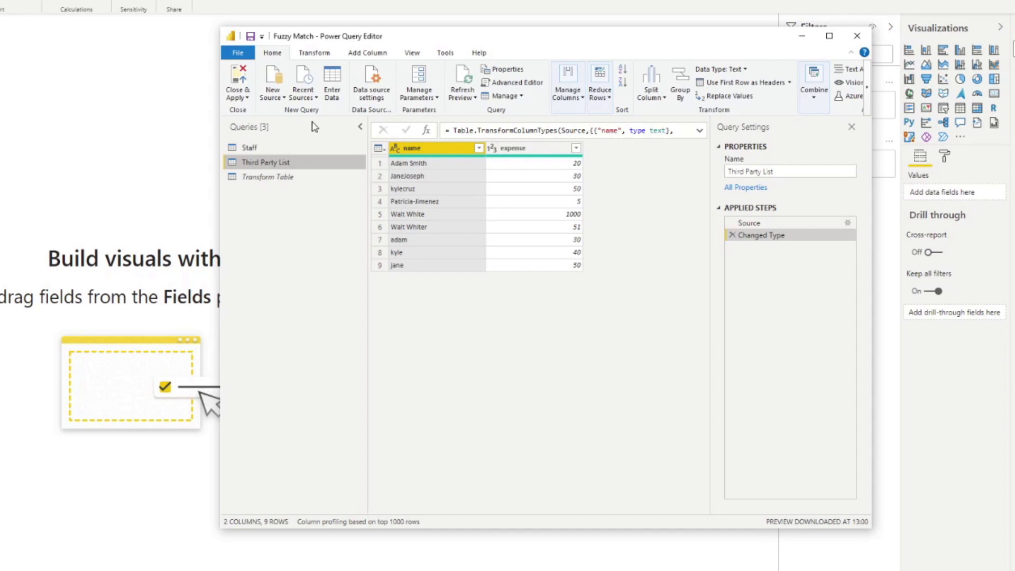
{"action": "left_click", "coordinate": [274, 149]}
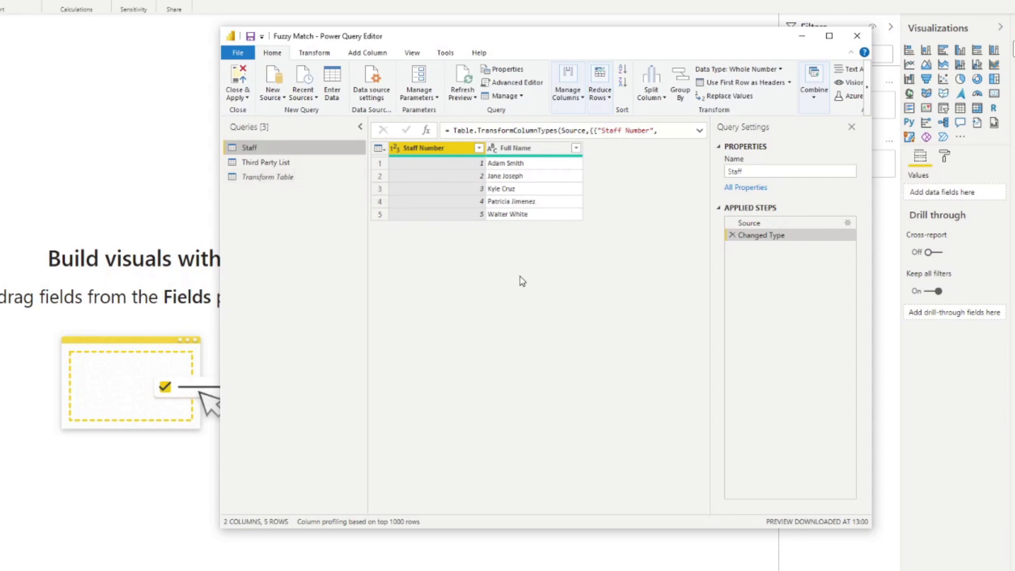
{"action": "left_click", "coordinate": [313, 53]}
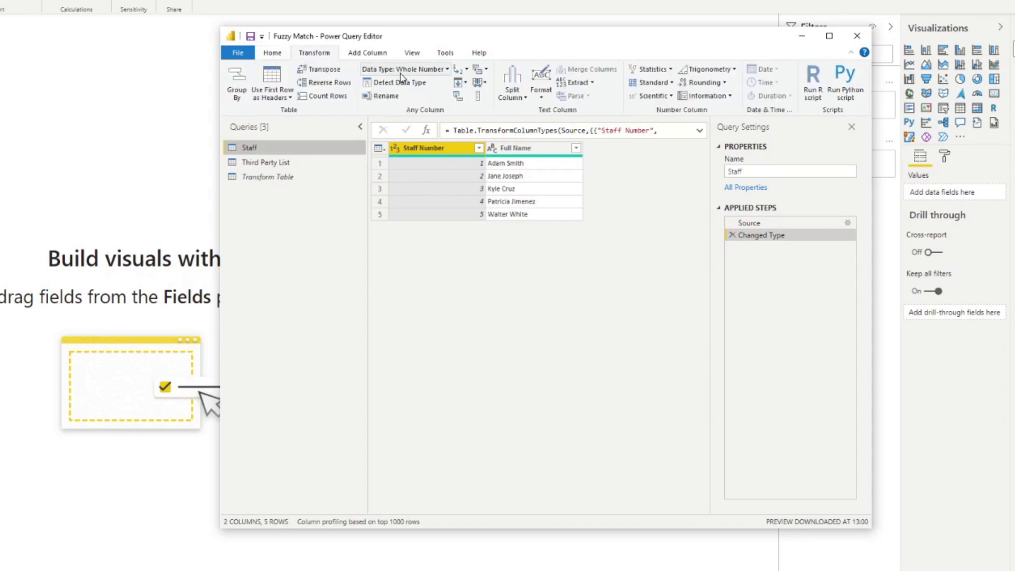
{"action": "scroll", "coordinate": [818, 113], "scroll_direction": "up", "scroll_amount": 1}
Merge Staff with Third Party List, matching Full Name to the name column
{"action": "left_click", "coordinate": [814, 96]}
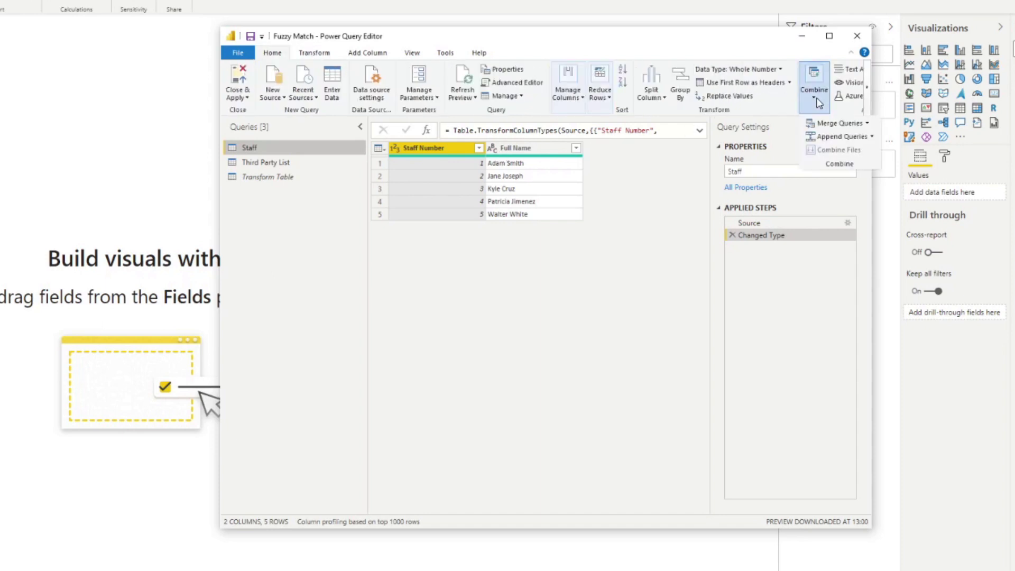
{"action": "left_click", "coordinate": [824, 126]}
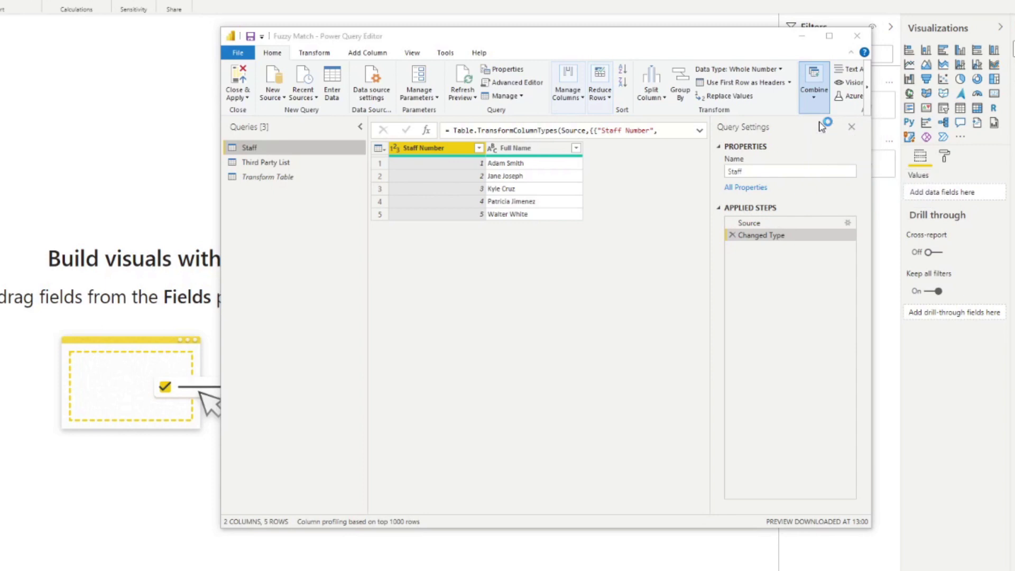
{"action": "left_click", "coordinate": [464, 328]}
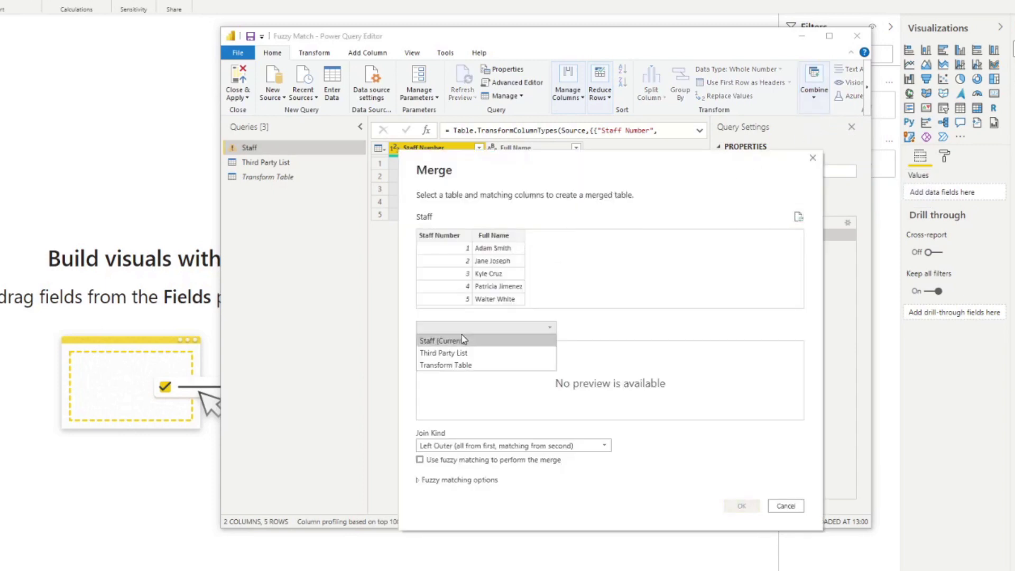
{"action": "left_click", "coordinate": [579, 265]}
{"action": "left_click", "coordinate": [448, 330]}
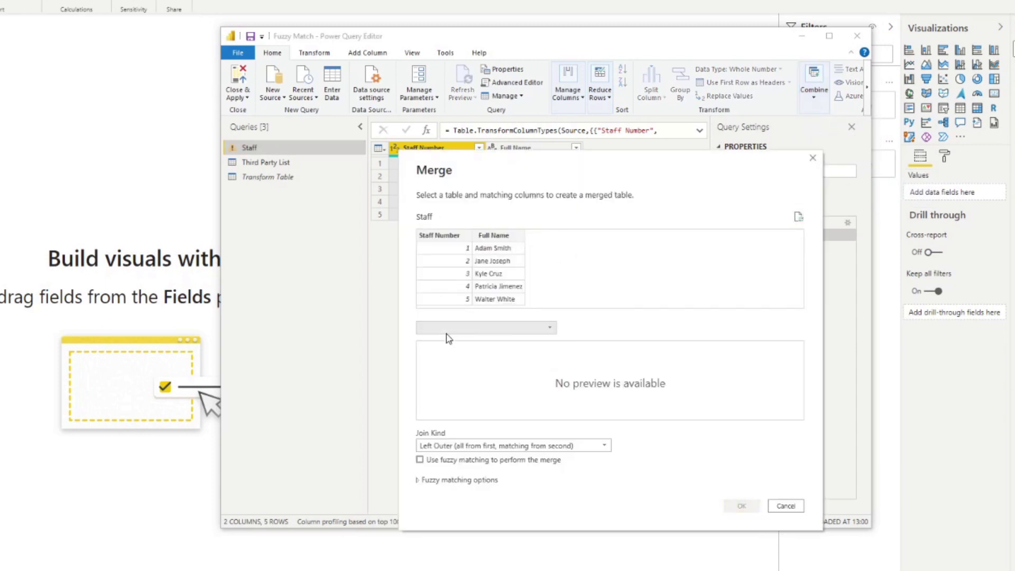
{"action": "left_click", "coordinate": [459, 354]}
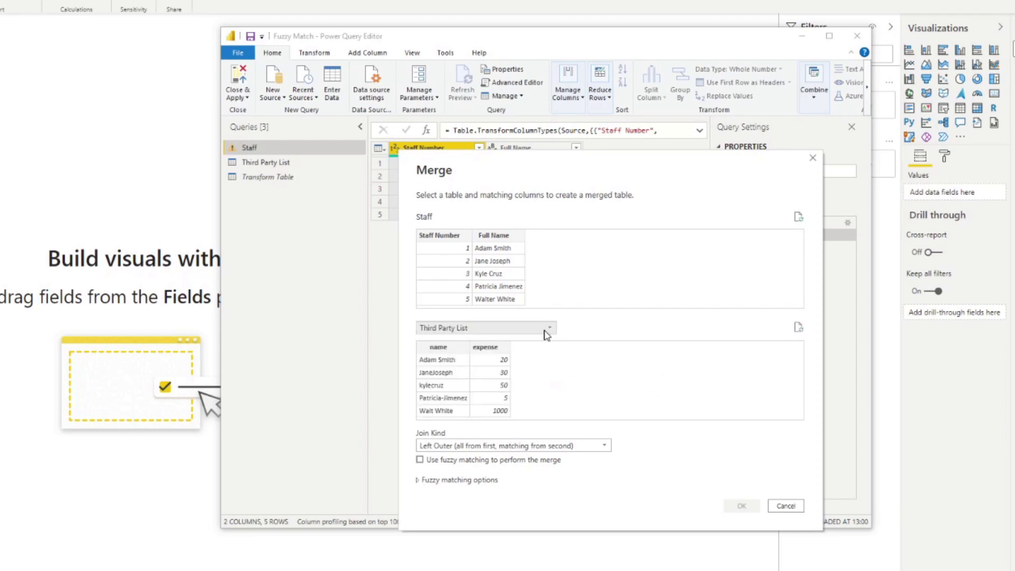
{"action": "left_click", "coordinate": [496, 236]}
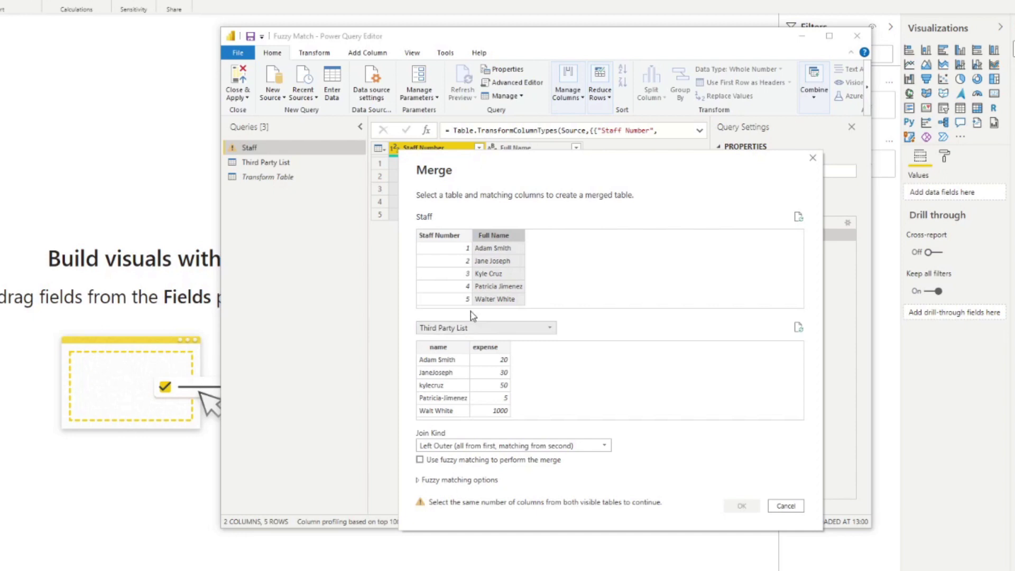
{"action": "left_click", "coordinate": [445, 349]}
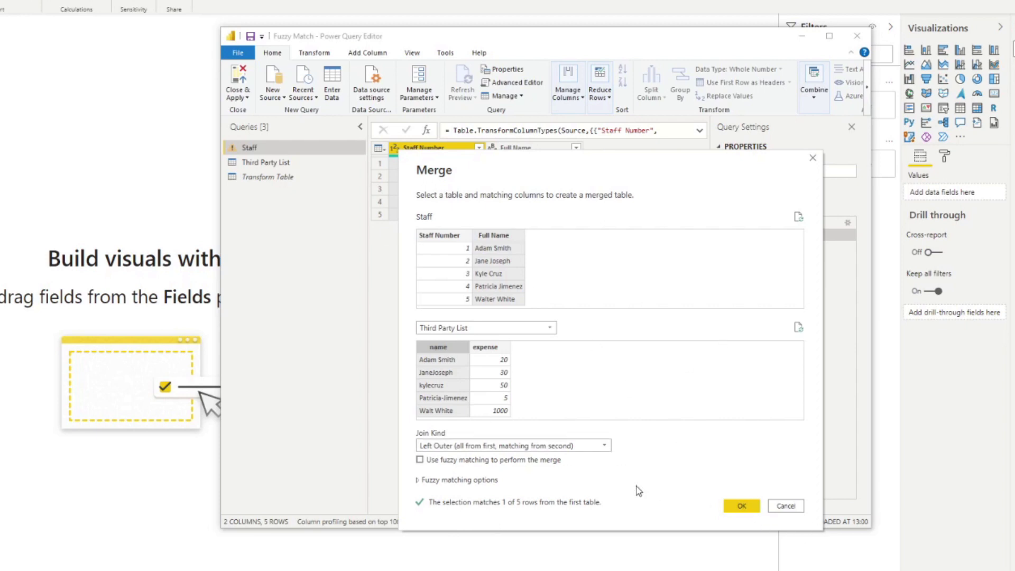
{"action": "left_click", "coordinate": [742, 506]}
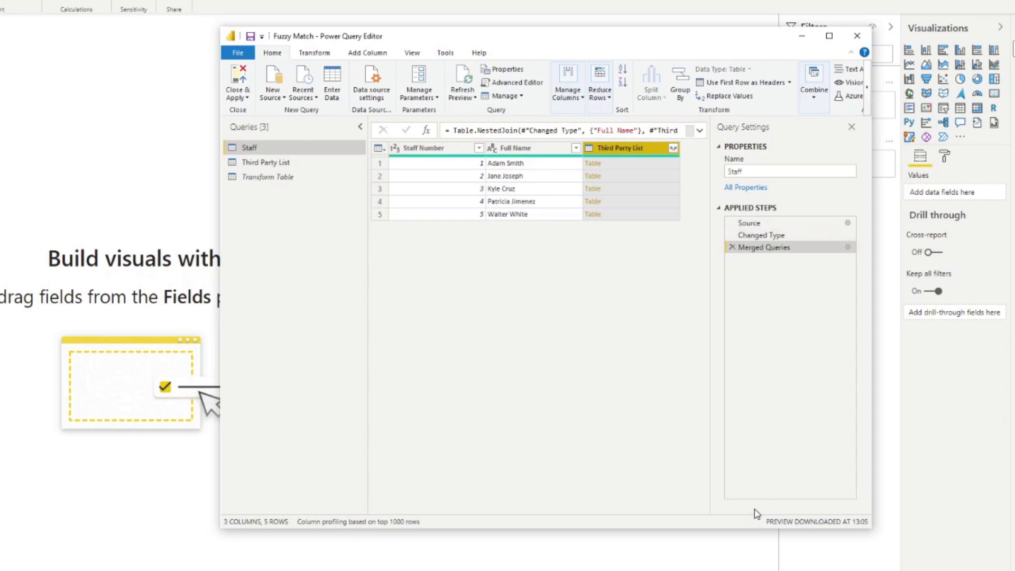
Expand the merged column into Third Party List name and expense columns, widening the window
{"action": "left_click", "coordinate": [673, 149]}
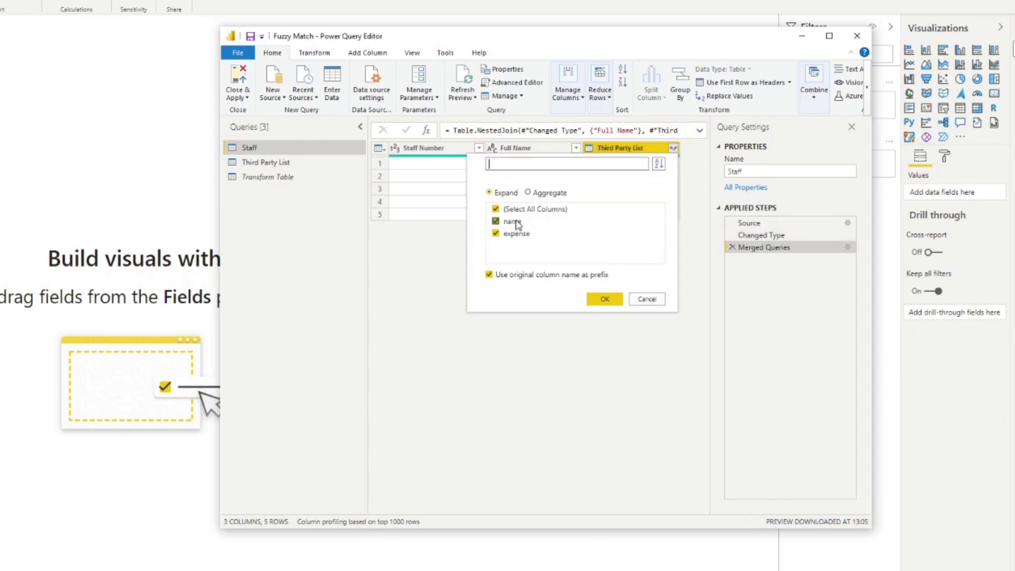
{"action": "left_click", "coordinate": [605, 301]}
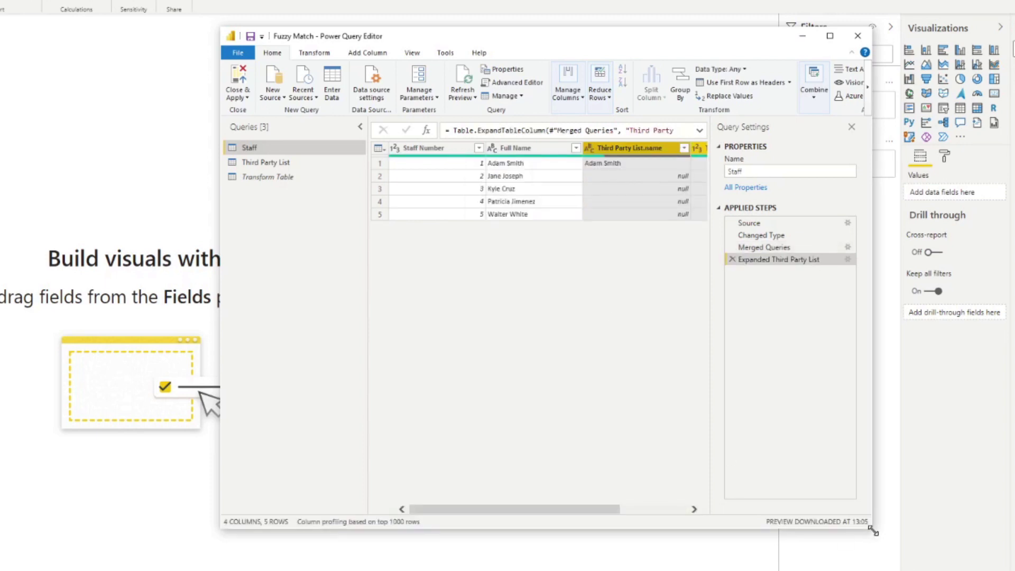
{"action": "left_click_drag", "start_coordinate": [871, 532], "coordinate": [1013, 539]}
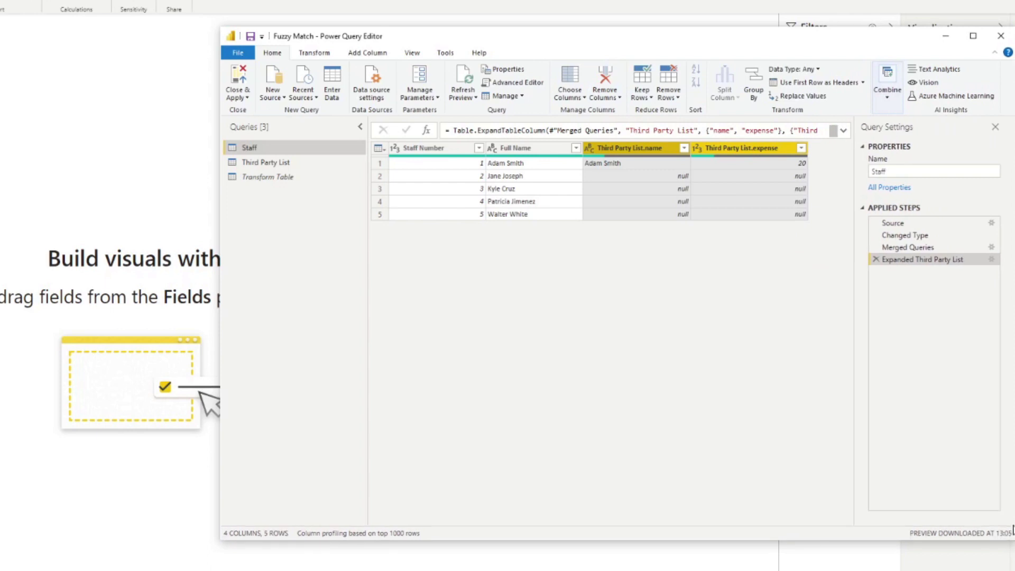
Confirm only Adam Smith's row matched, and compare it with his Third Party List entry
{"action": "left_click", "coordinate": [479, 189]}
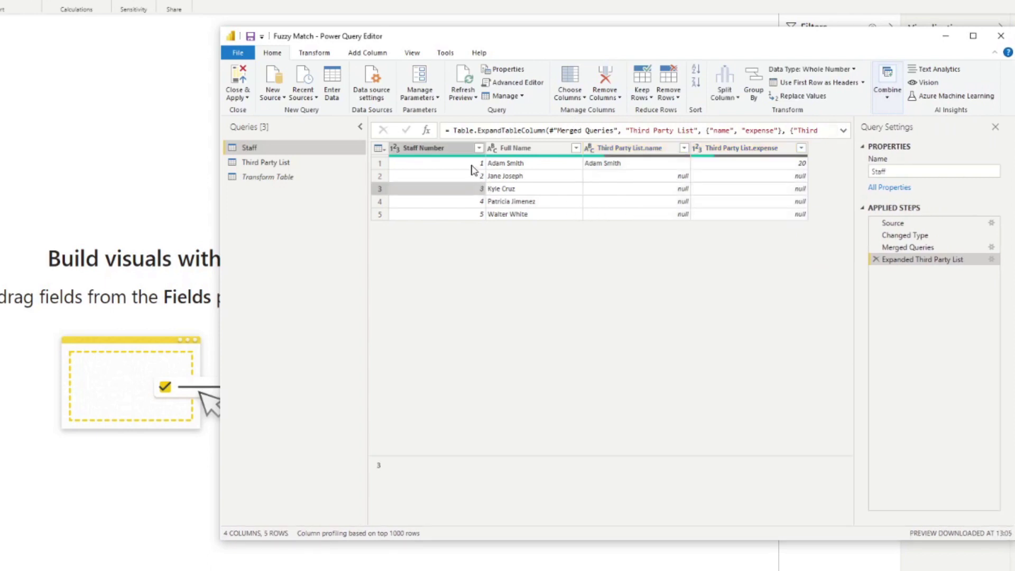
{"action": "left_click", "coordinate": [473, 164]}
{"action": "left_click", "coordinate": [381, 165]}
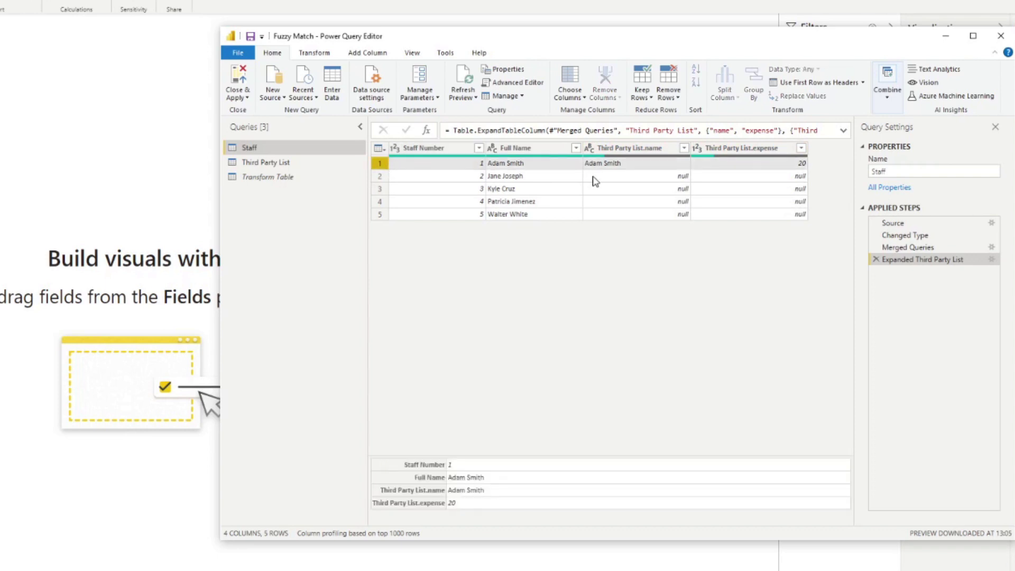
{"action": "left_click", "coordinate": [570, 165]}
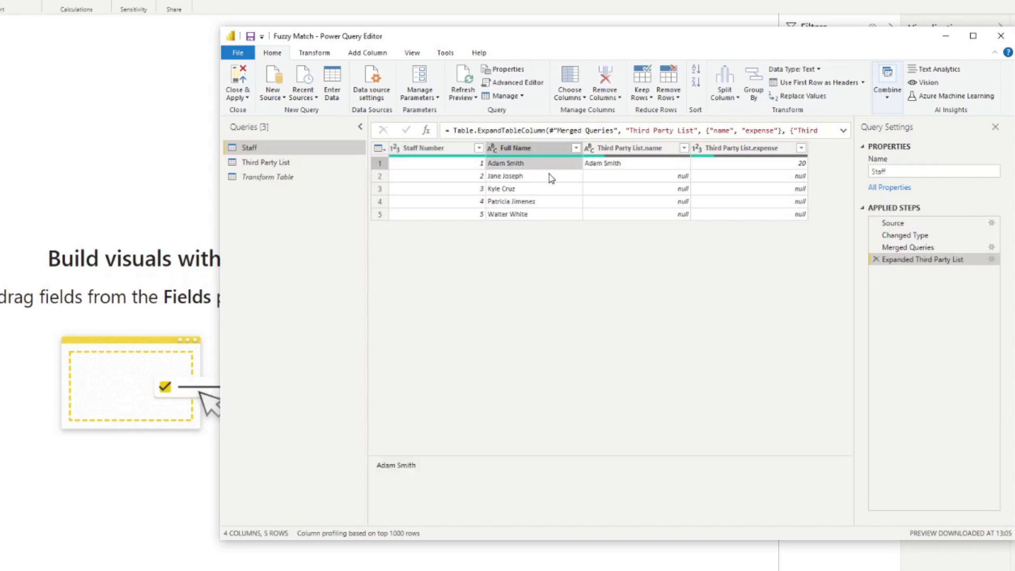
{"action": "left_click", "coordinate": [610, 166]}
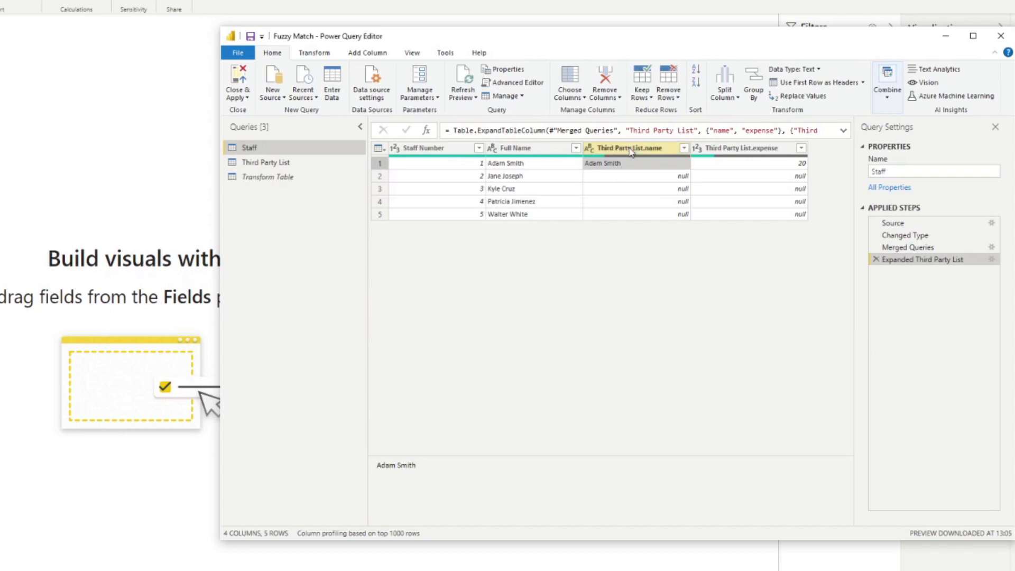
{"action": "left_click", "coordinate": [292, 167]}
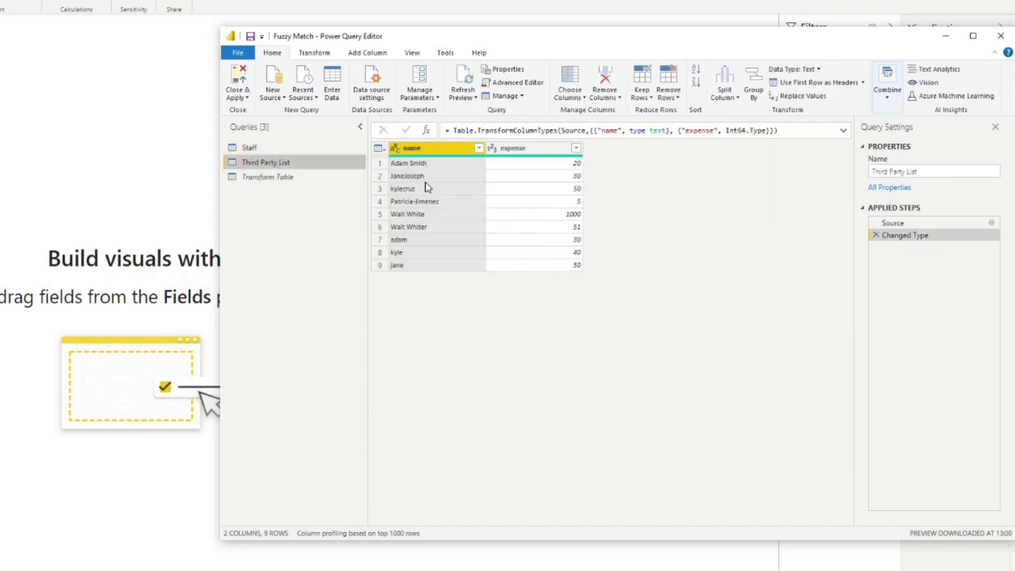
{"action": "left_click", "coordinate": [423, 166]}
{"action": "left_click", "coordinate": [380, 165]}
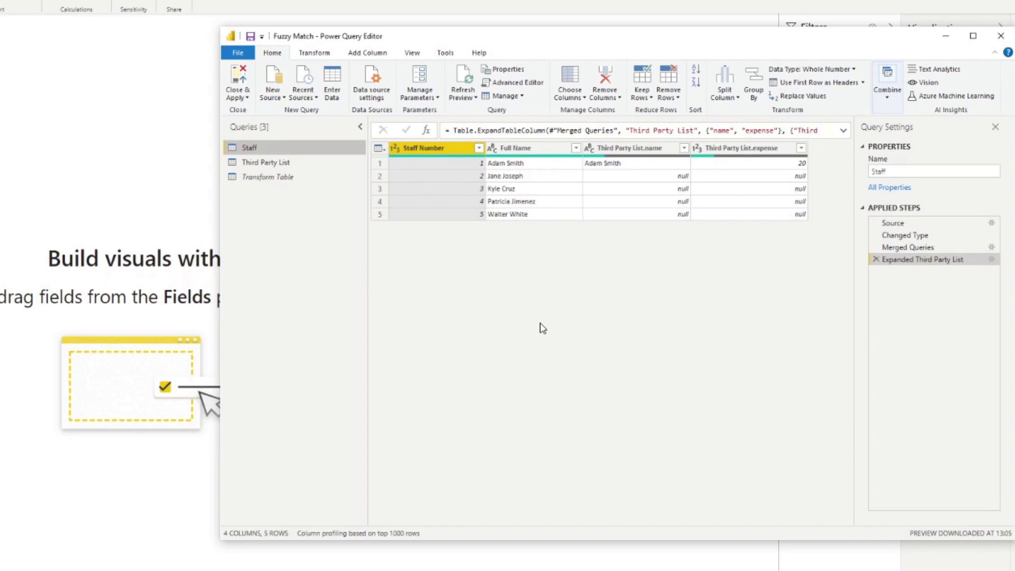
{"action": "left_click", "coordinate": [523, 178]}
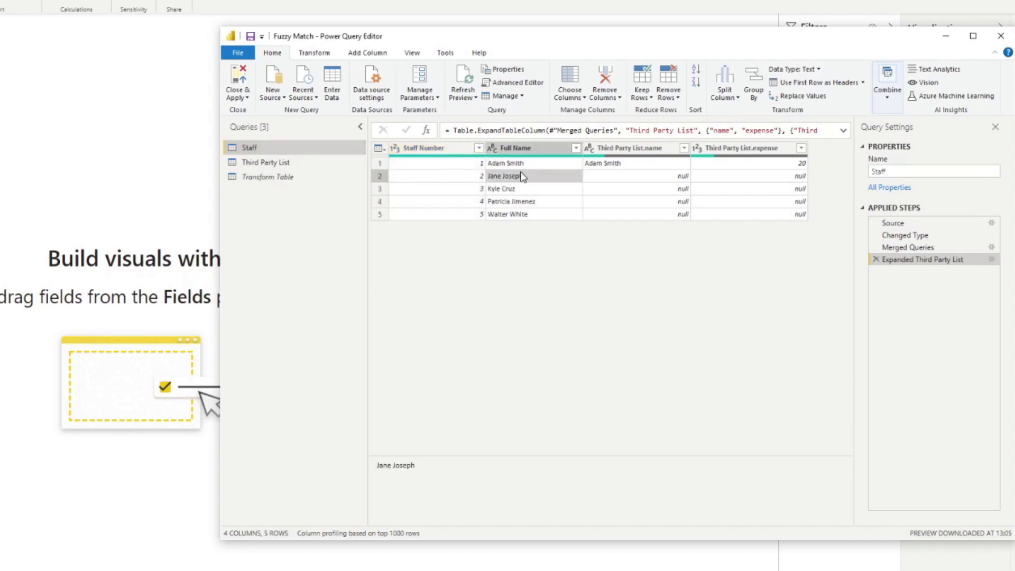
{"action": "left_click", "coordinate": [325, 167]}
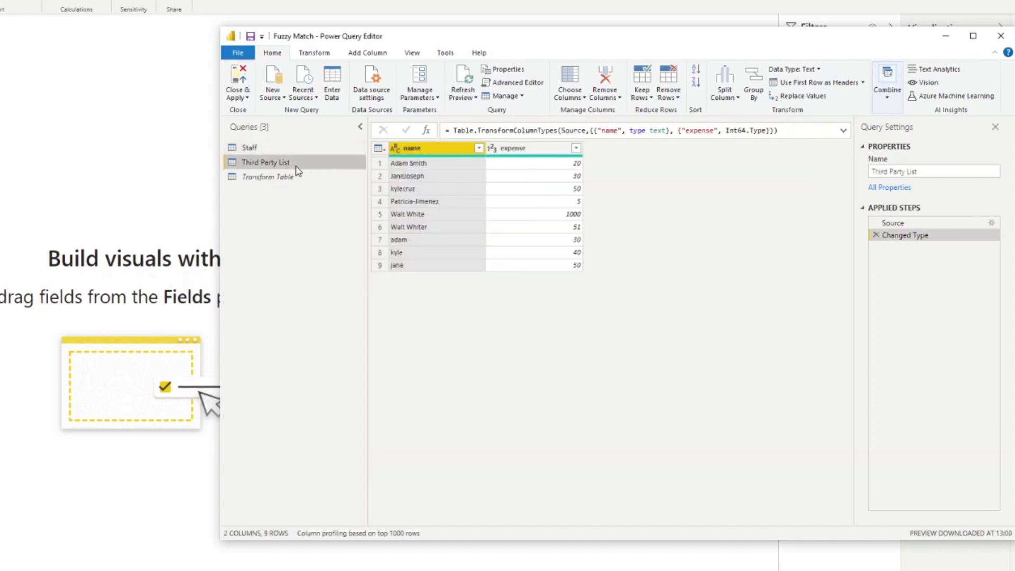
{"action": "left_click", "coordinate": [413, 179]}
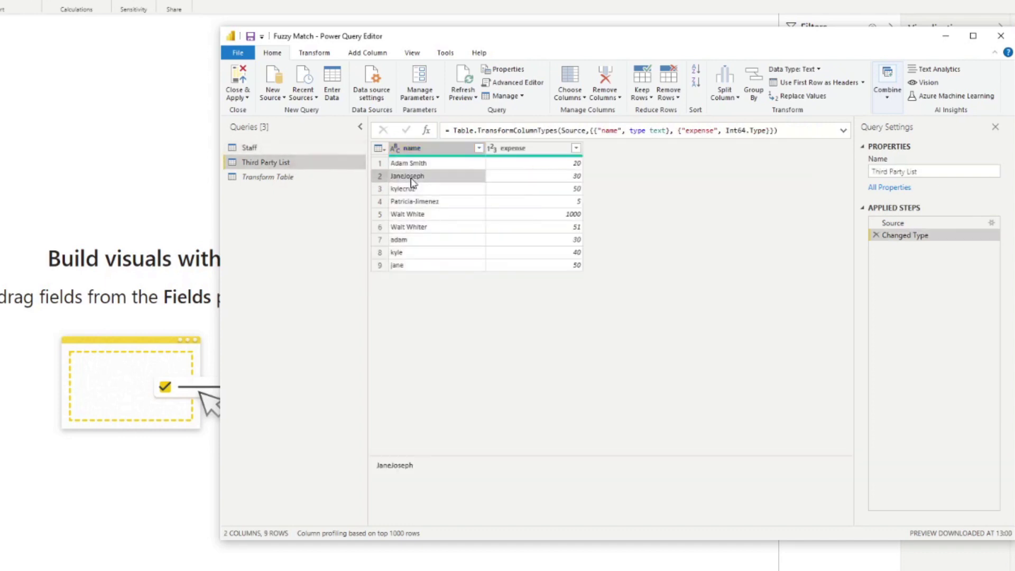
{"action": "left_click", "coordinate": [379, 176]}
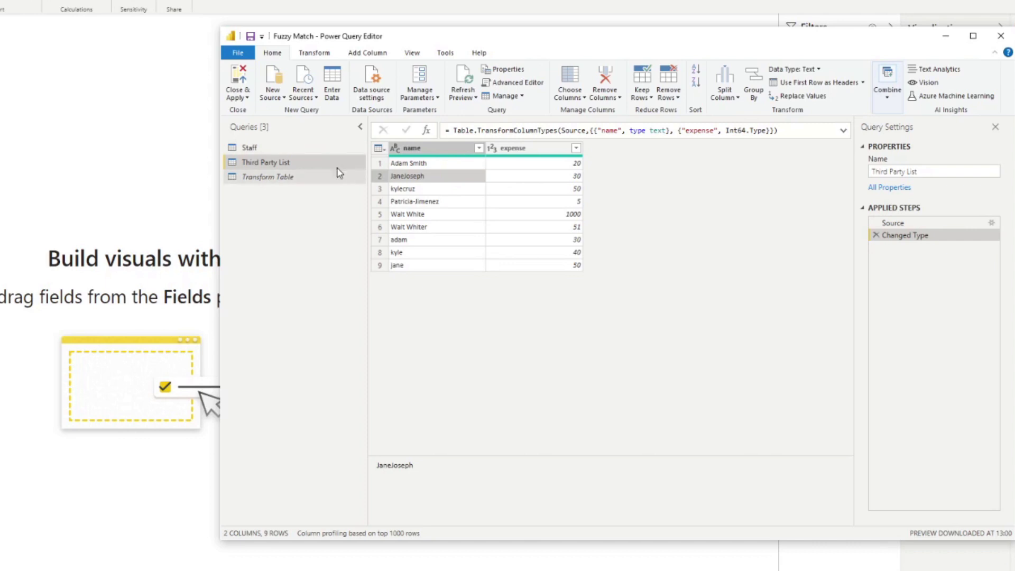
Edit the Merged Queries step to use fuzzy matching, so all 5 staff rows match
{"action": "left_click", "coordinate": [266, 151]}
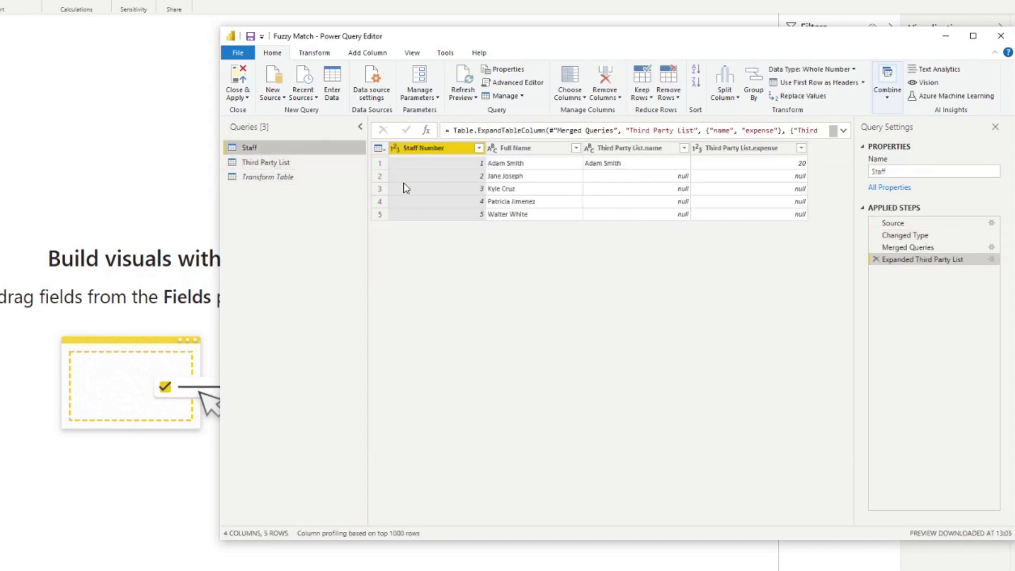
{"action": "left_click", "coordinate": [921, 249]}
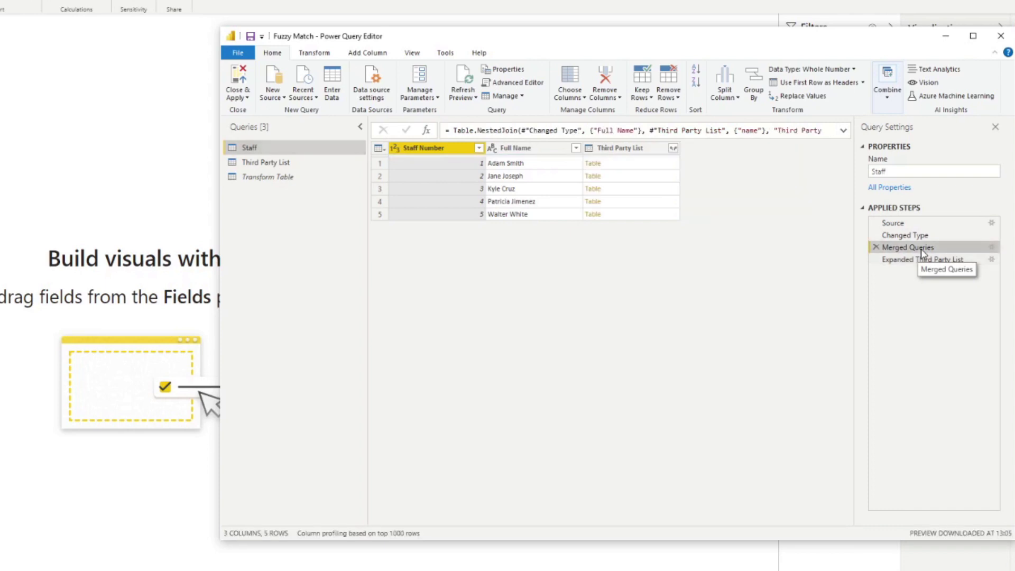
{"action": "left_click", "coordinate": [992, 251]}
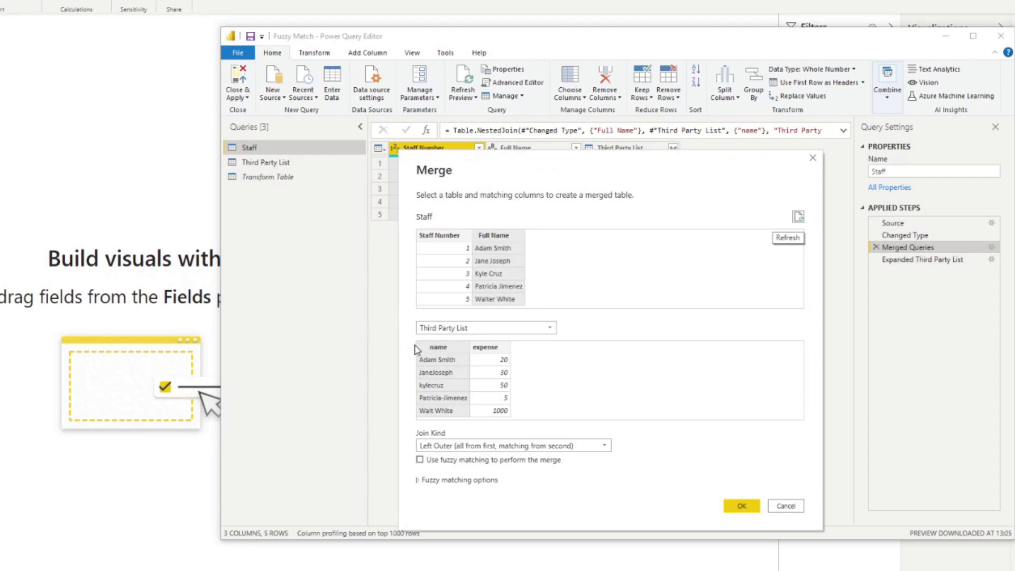
{"action": "left_click", "coordinate": [420, 460]}
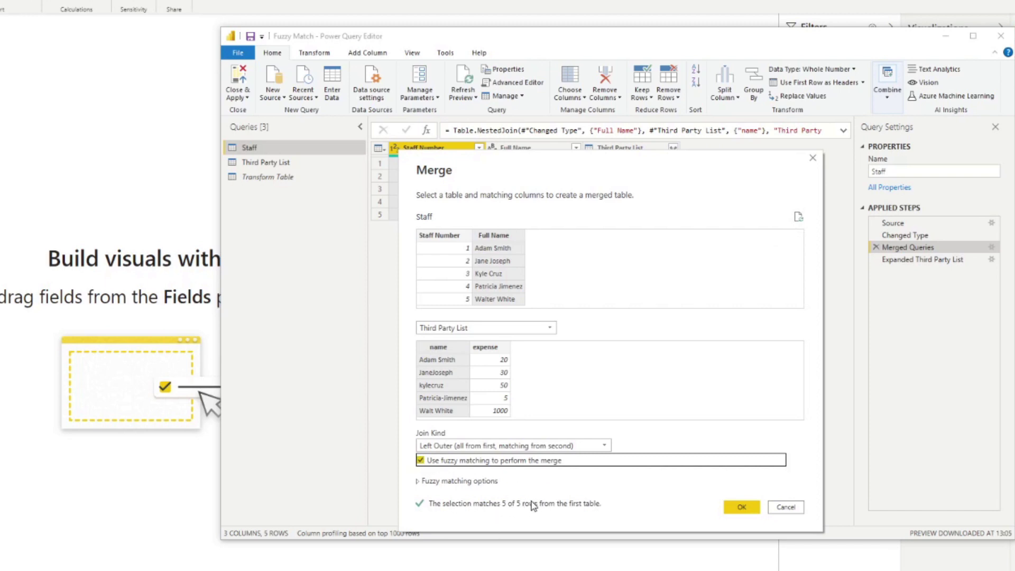
{"action": "left_click_drag", "start_coordinate": [687, 170], "coordinate": [700, 75]}
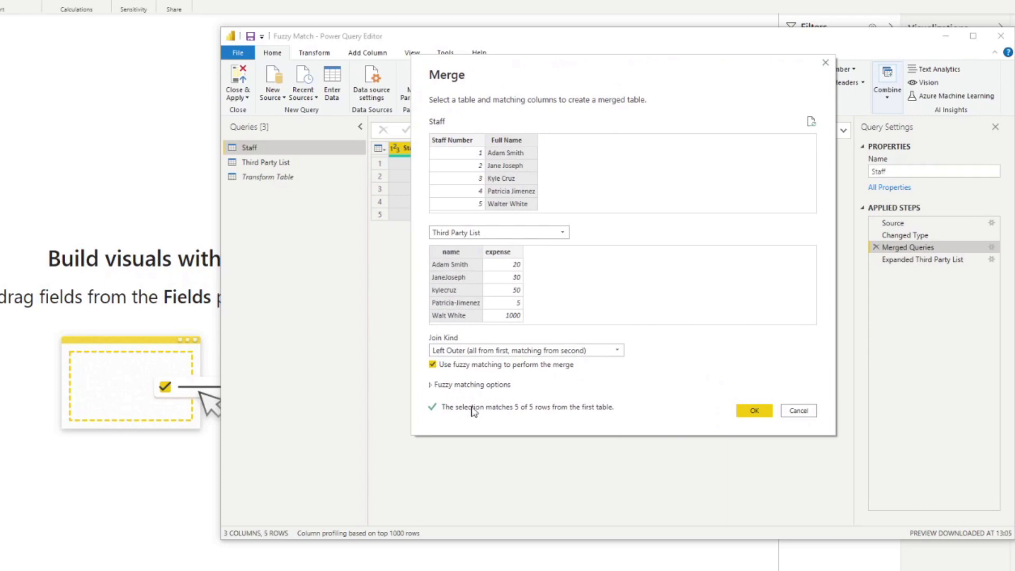
{"action": "left_click", "coordinate": [449, 384]}
{"action": "scroll", "coordinate": [590, 399], "scroll_direction": "down", "scroll_amount": 3}
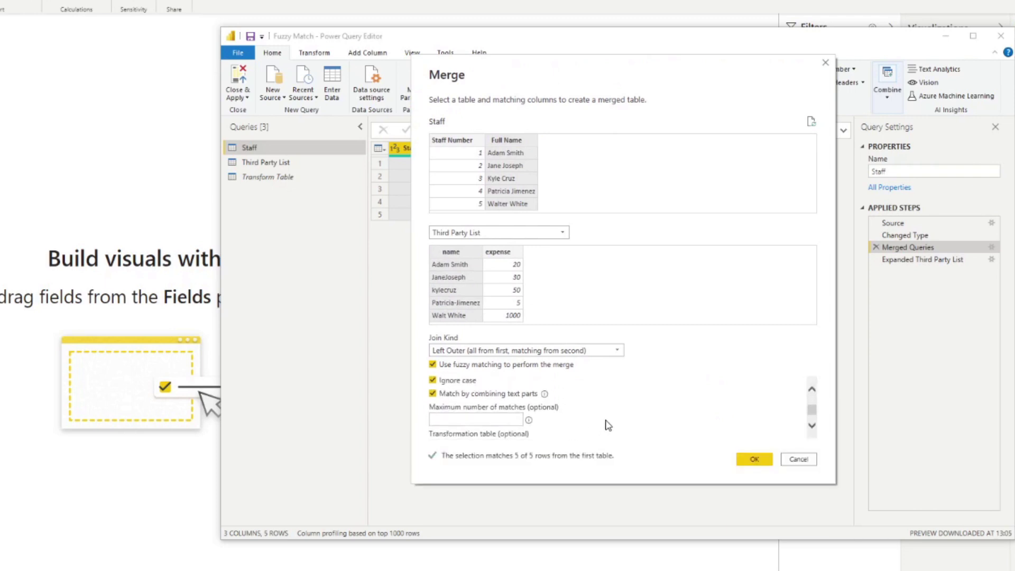
{"action": "scroll", "coordinate": [606, 425], "scroll_direction": "up", "scroll_amount": 3}
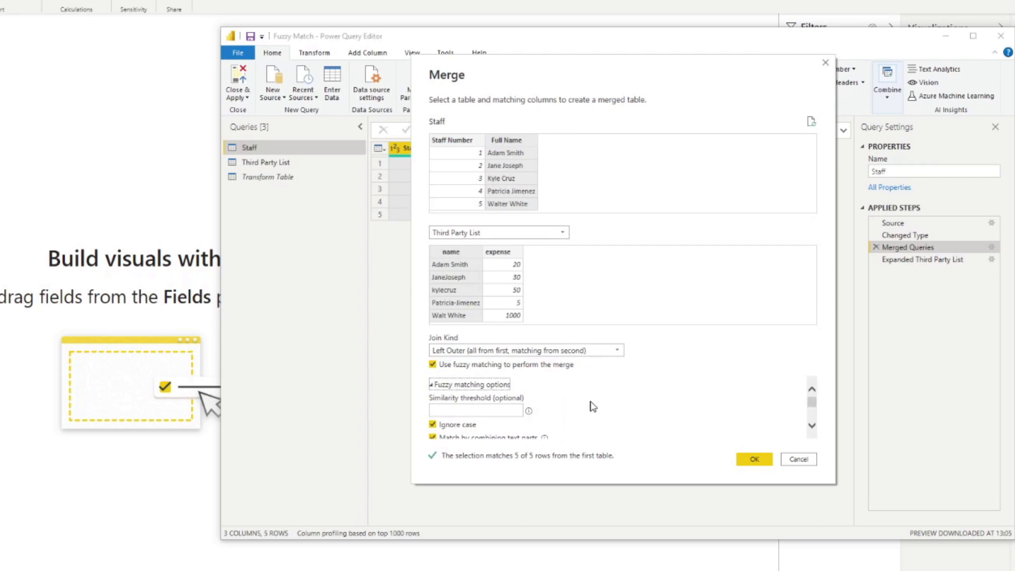
{"action": "left_click", "coordinate": [508, 386]}
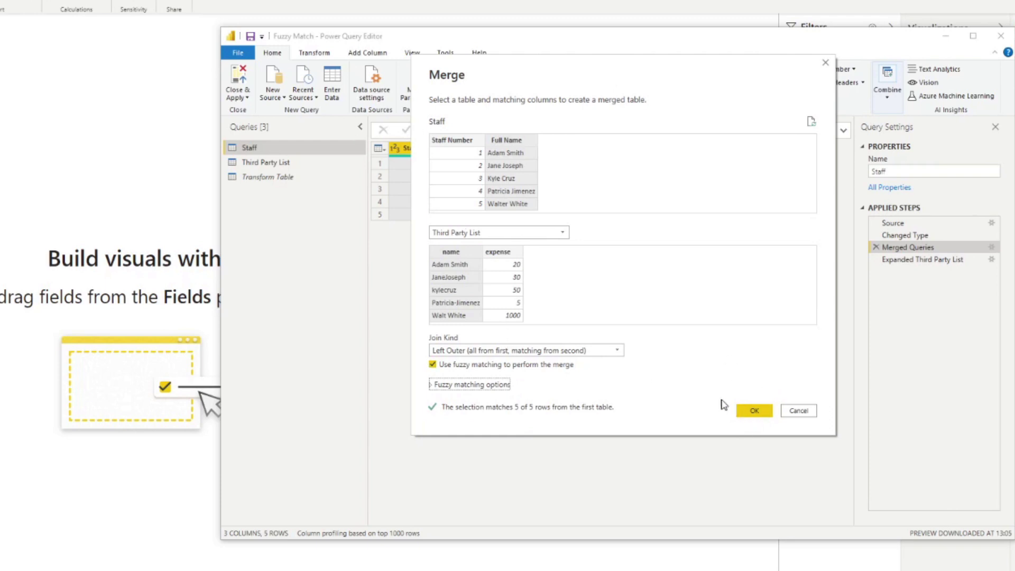
{"action": "left_click", "coordinate": [755, 412]}
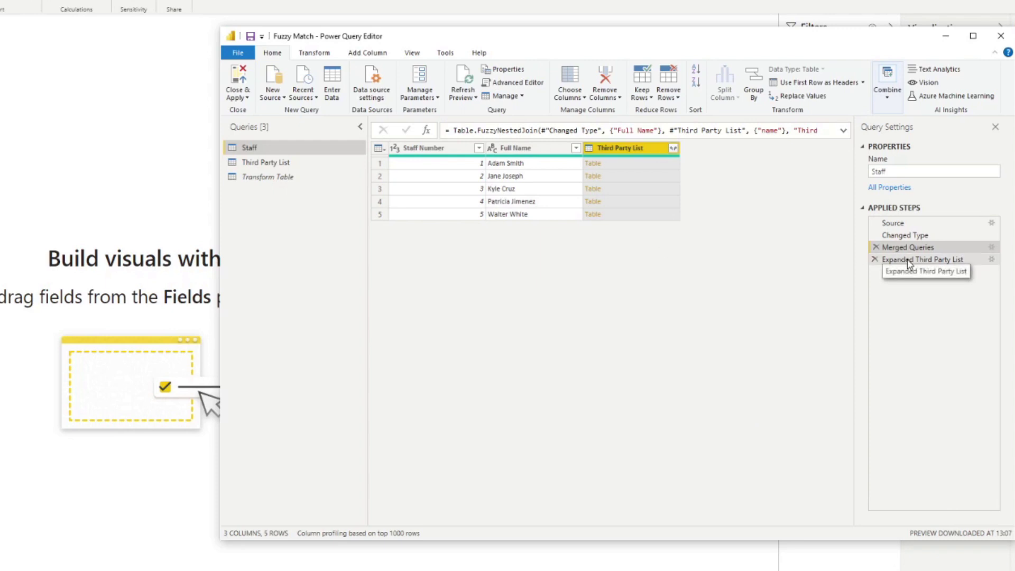
{"action": "left_click", "coordinate": [894, 260]}
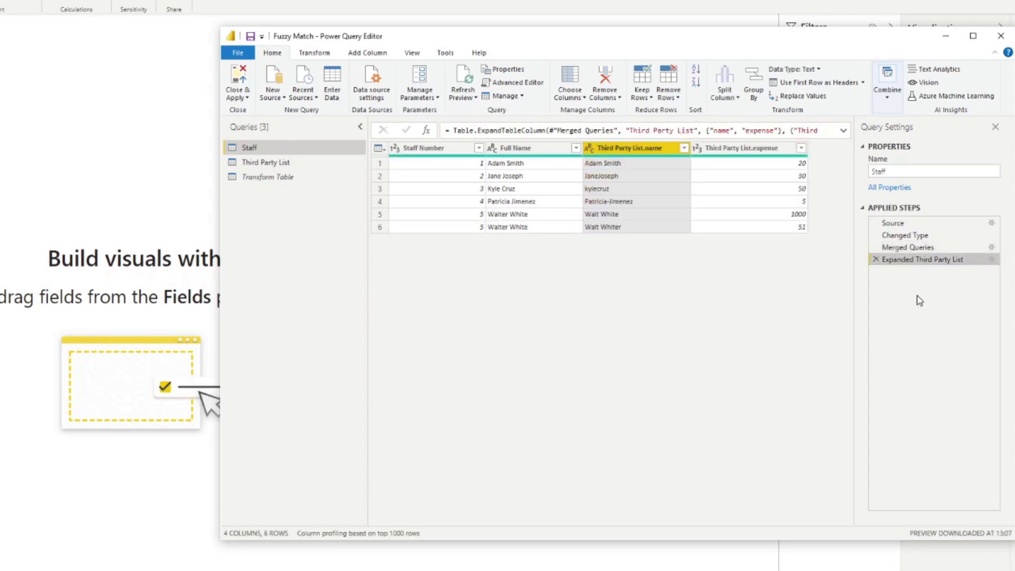
{"action": "left_click", "coordinate": [592, 202]}
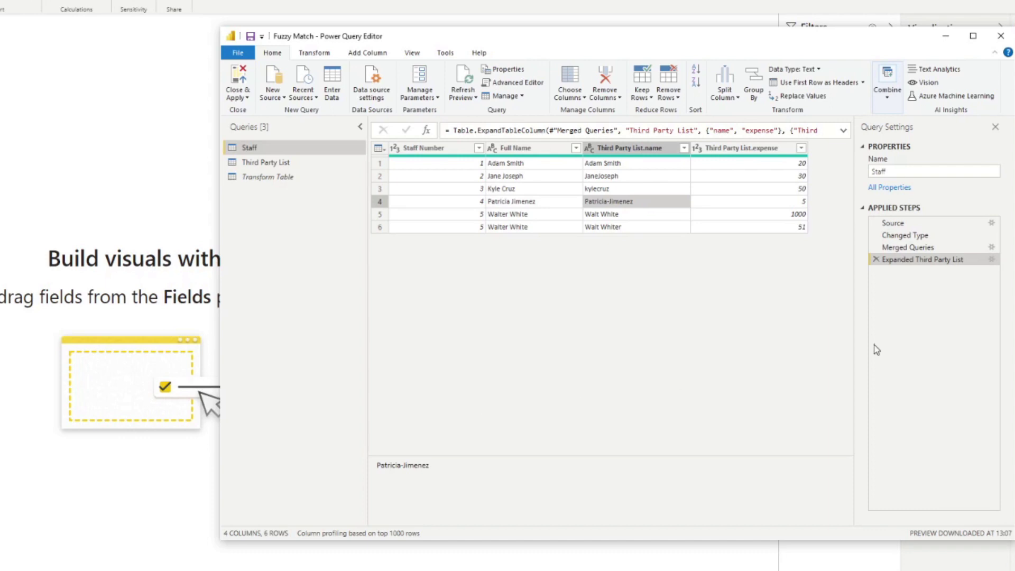
{"action": "left_click", "coordinate": [923, 248]}
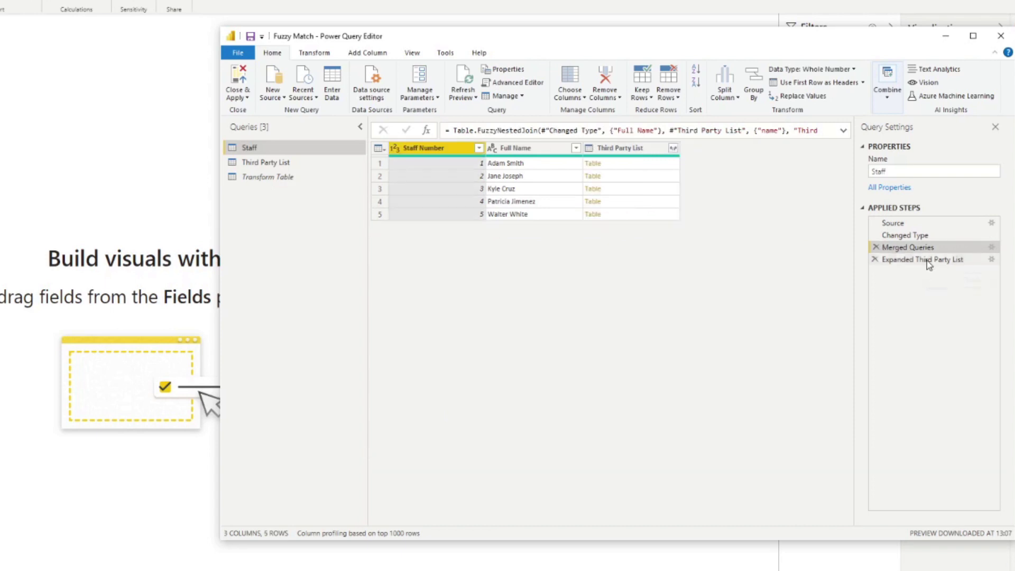
Set the fuzzy merge similarity threshold to 0.98
{"action": "left_click", "coordinate": [992, 247]}
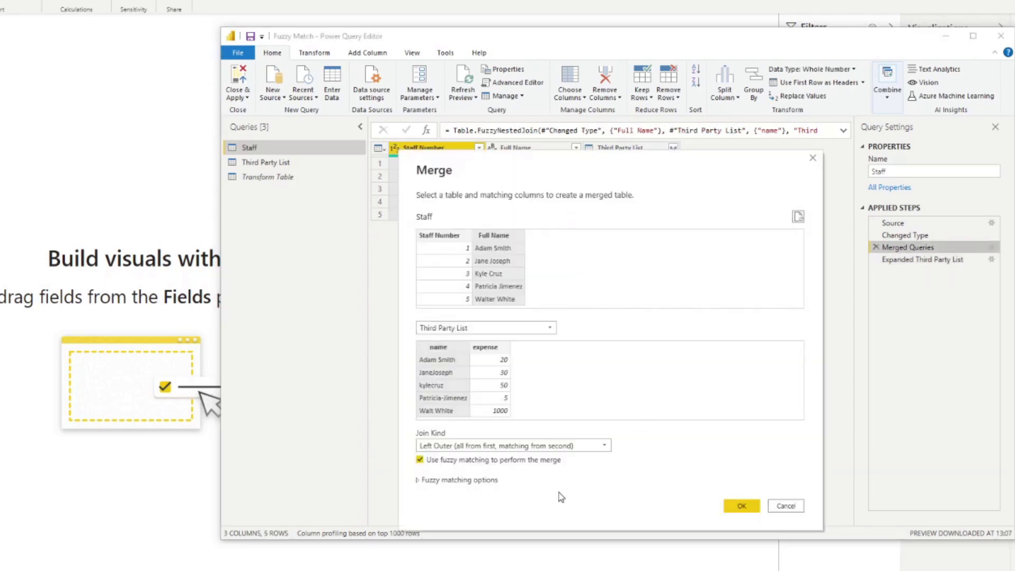
{"action": "left_click", "coordinate": [469, 481]}
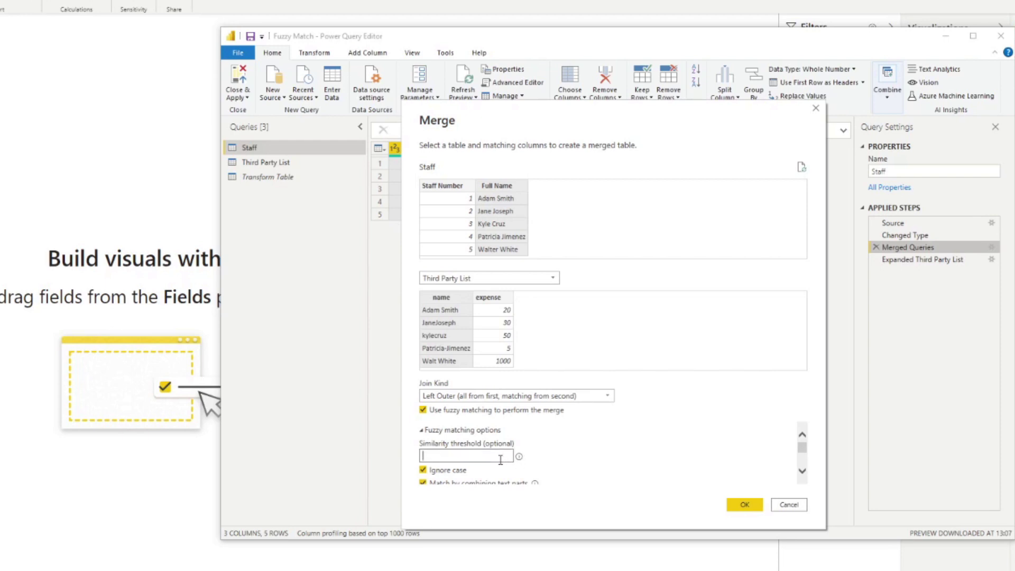
{"action": "type", "text": ".98"}
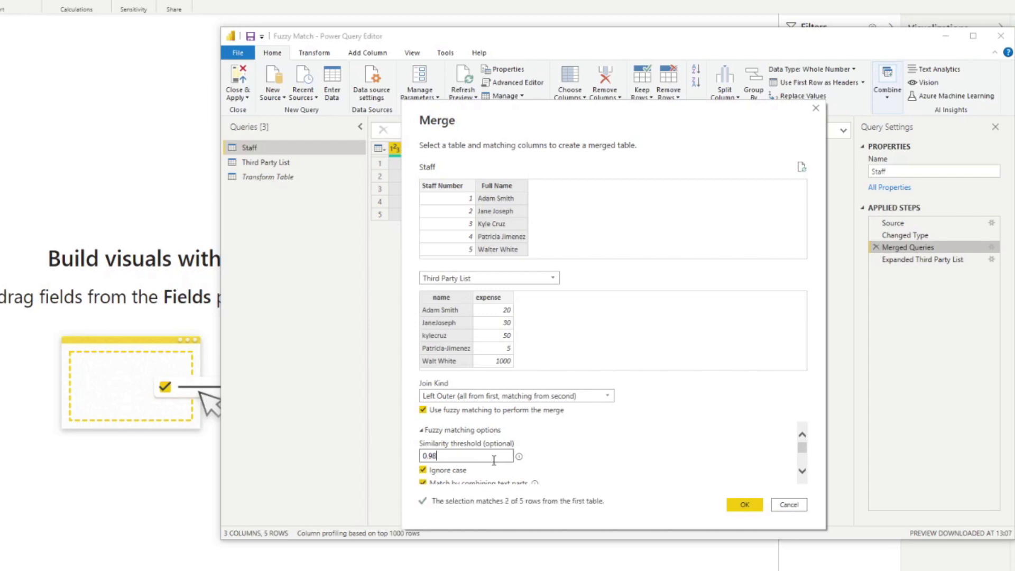
{"action": "left_click", "coordinate": [744, 504]}
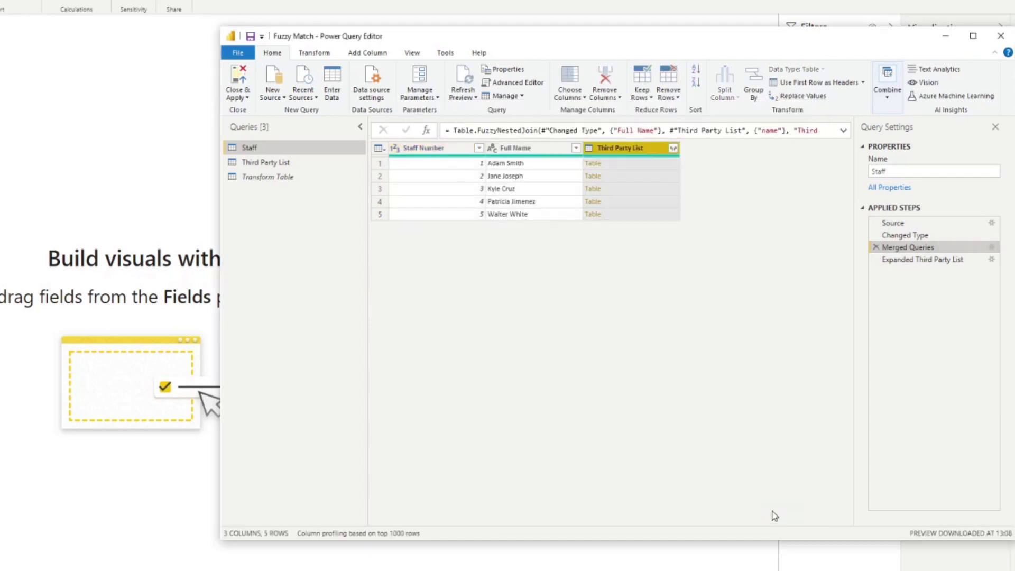
{"action": "left_click", "coordinate": [902, 262]}
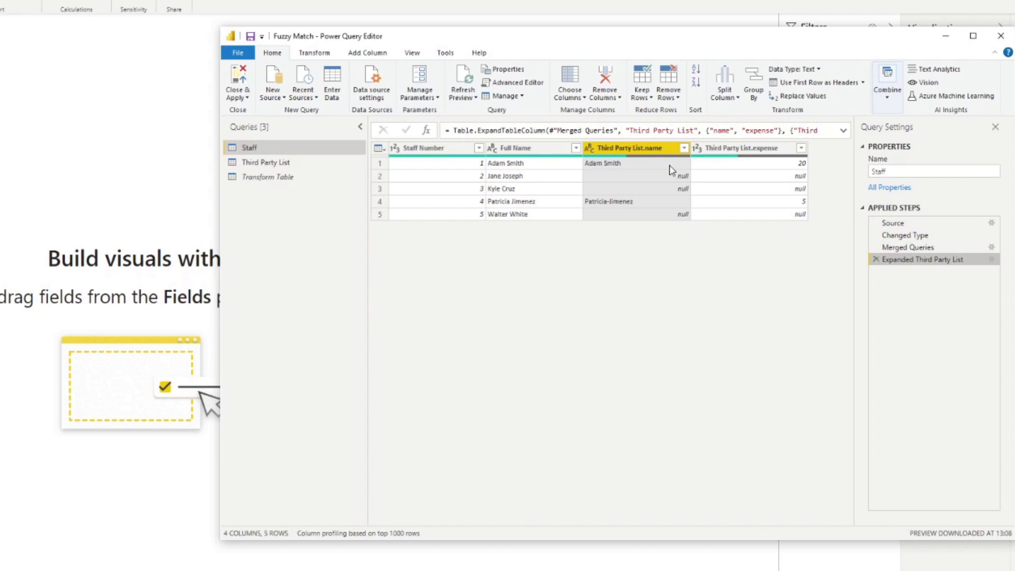
Clear the similarity threshold and untick Ignore case and Match by combining text parts
{"action": "left_click", "coordinate": [992, 247]}
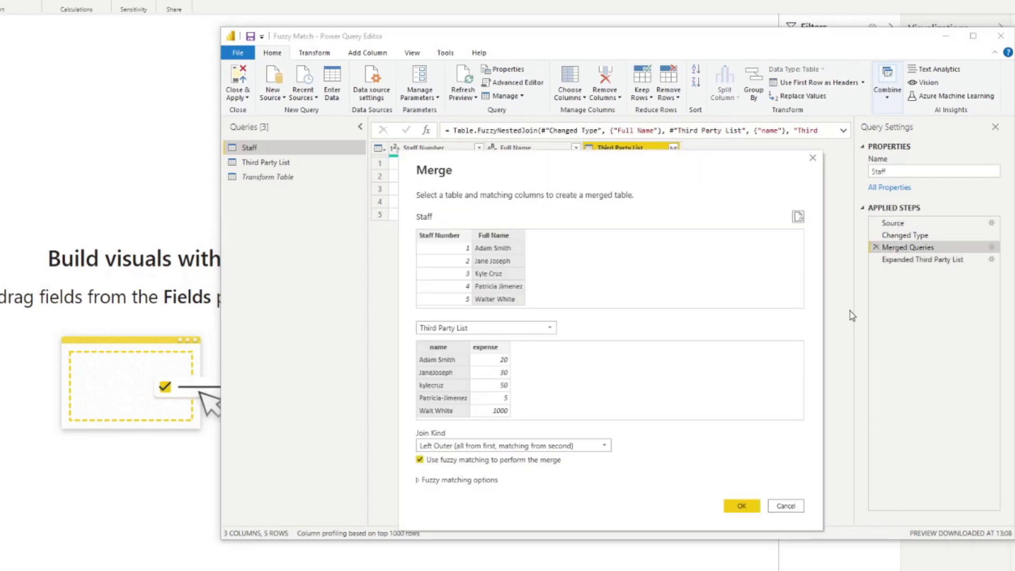
{"action": "left_click", "coordinate": [473, 480]}
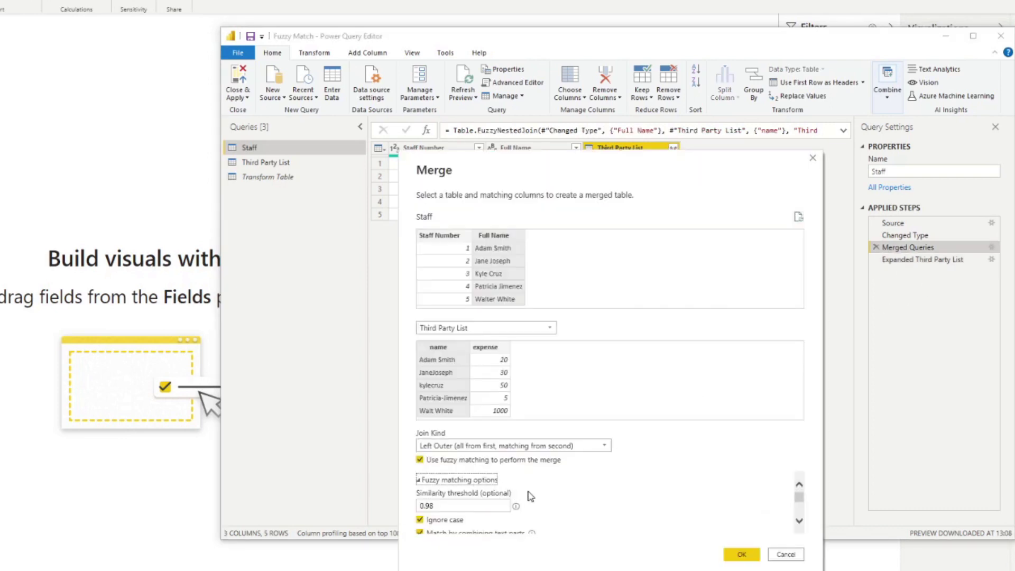
{"action": "left_click_drag", "start_coordinate": [508, 496], "coordinate": [420, 496]}
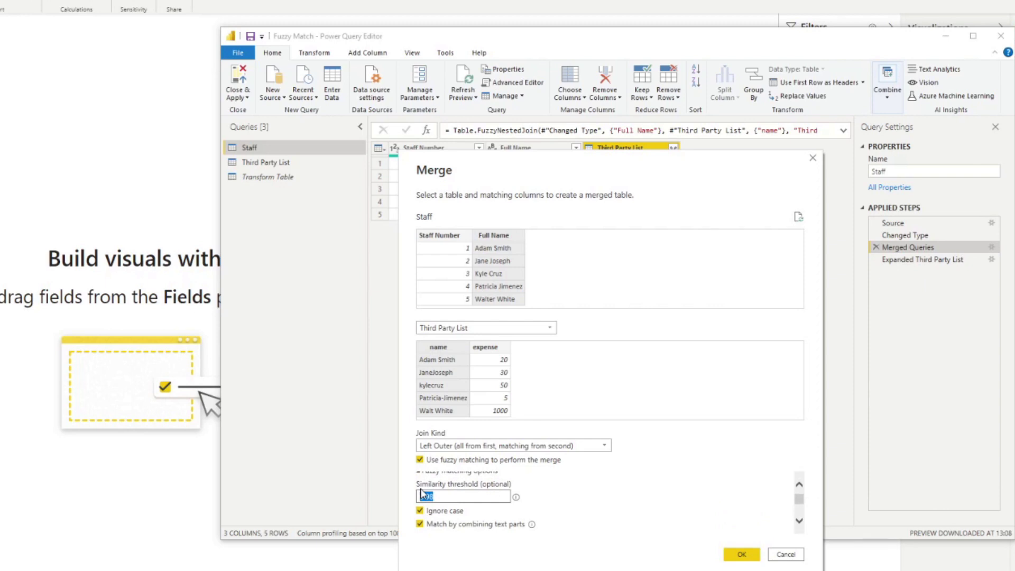
{"action": "key", "text": "BackSpace"}
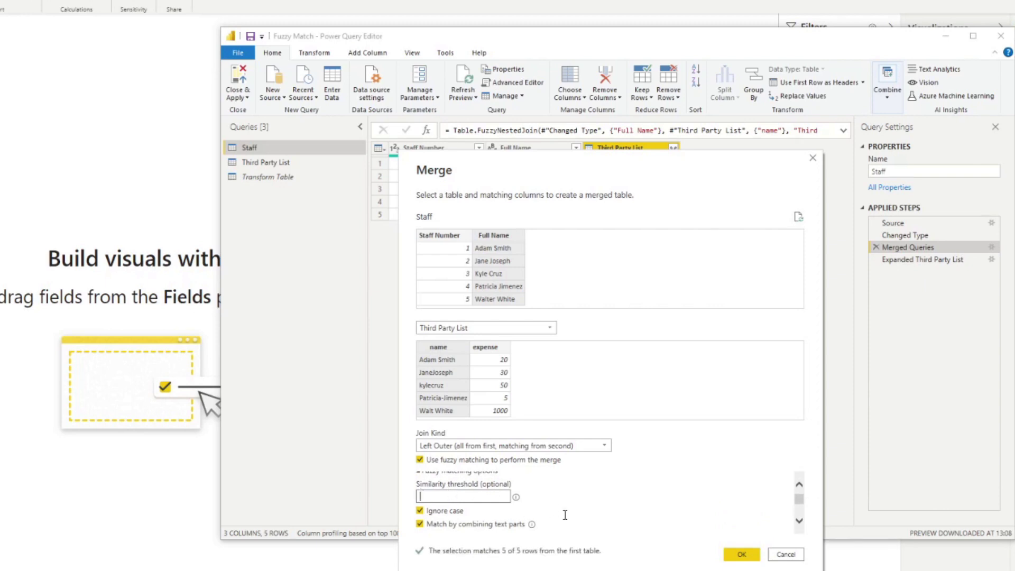
{"action": "scroll", "coordinate": [567, 513], "scroll_direction": "down", "scroll_amount": 1}
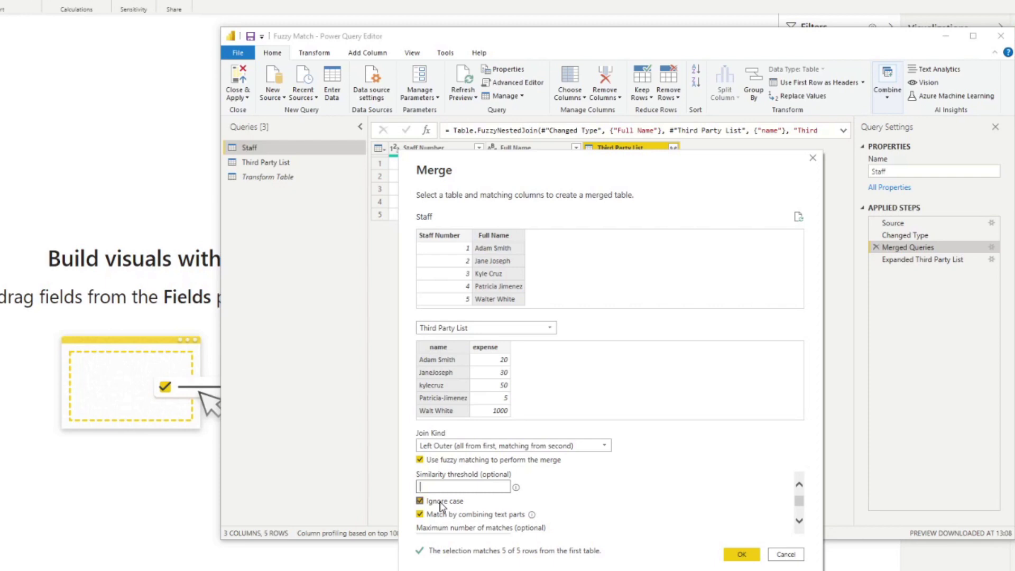
{"action": "left_click", "coordinate": [458, 506]}
{"action": "scroll", "coordinate": [734, 447], "scroll_direction": "down", "scroll_amount": 2}
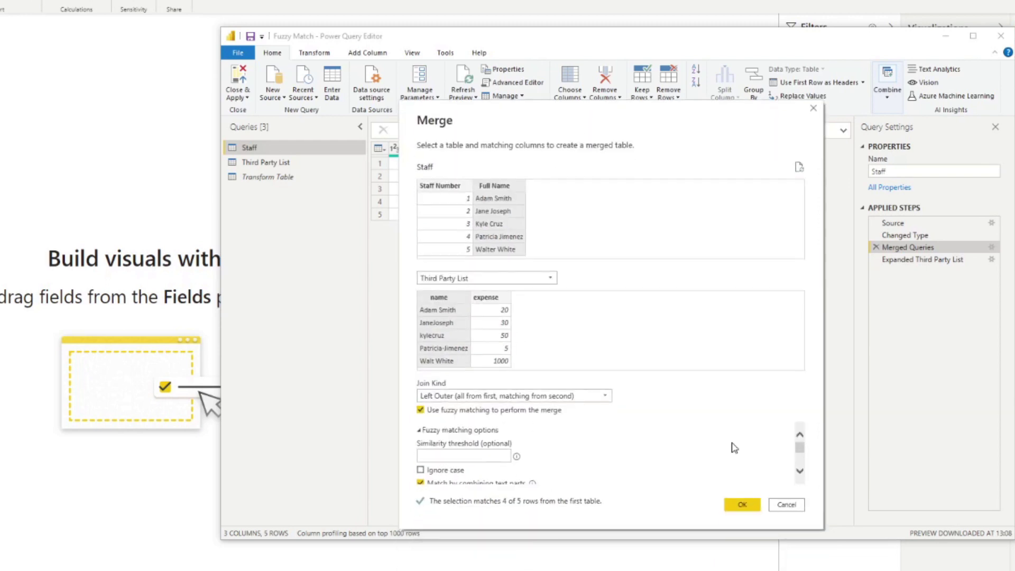
{"action": "left_click", "coordinate": [437, 447]}
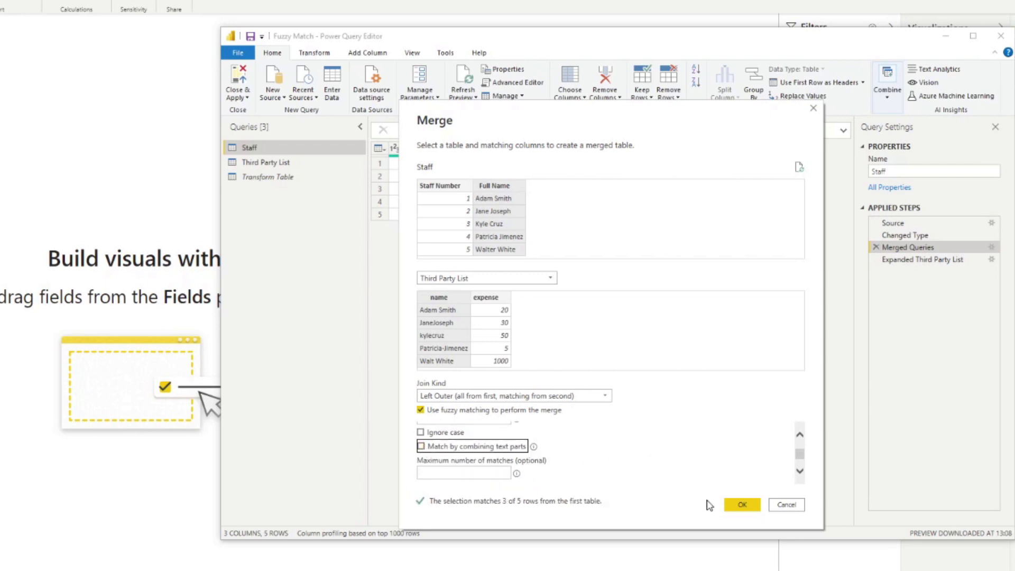
{"action": "left_click", "coordinate": [740, 504]}
{"action": "left_click", "coordinate": [919, 261]}
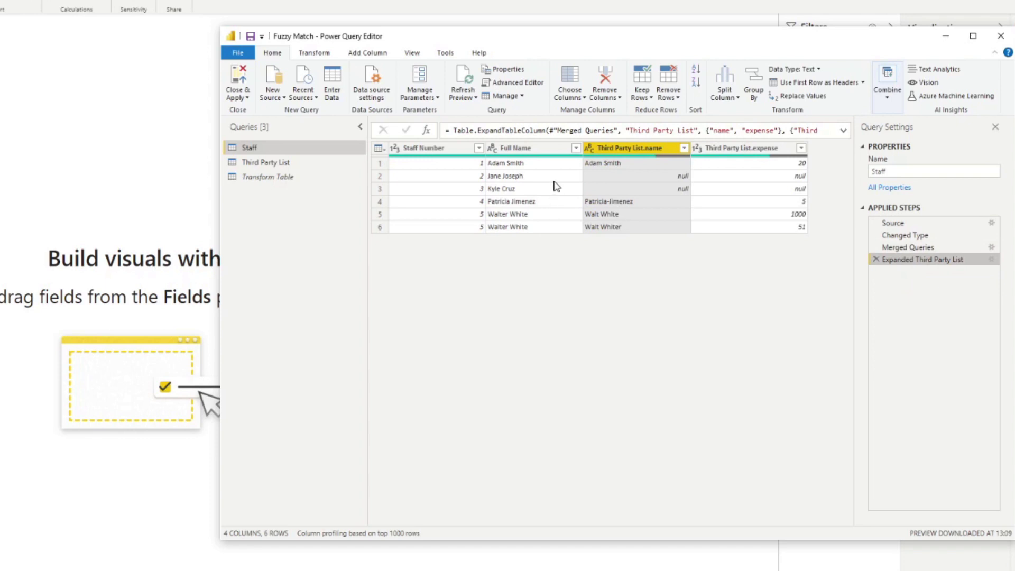
{"action": "left_click", "coordinate": [527, 178]}
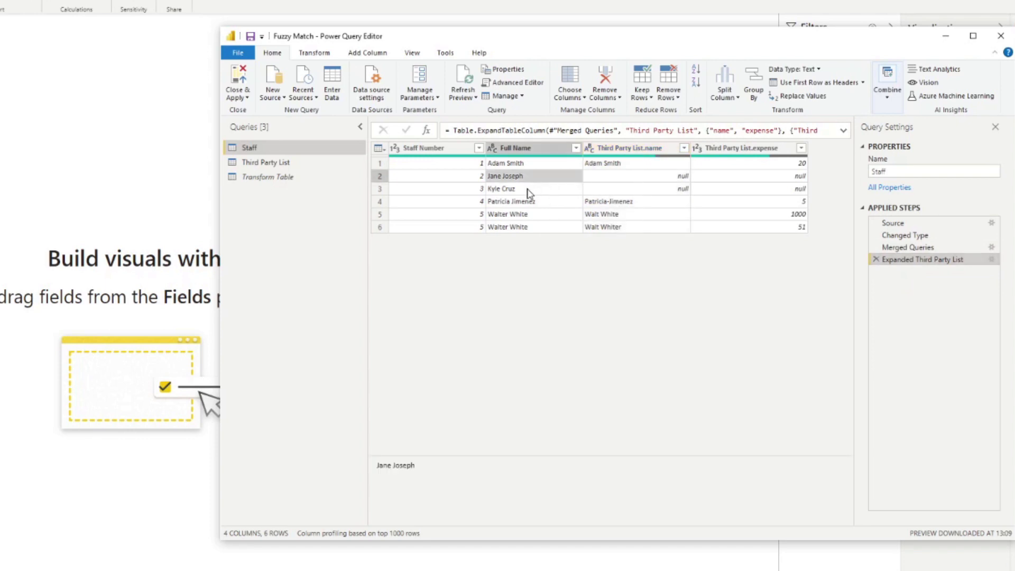
{"action": "left_click", "coordinate": [796, 177]}
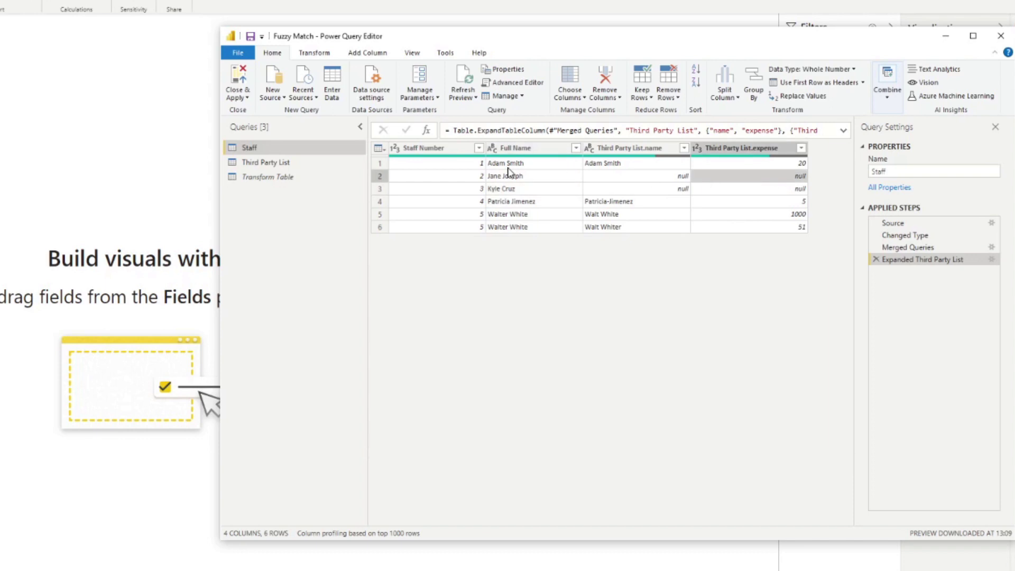
{"action": "left_click", "coordinate": [475, 179]}
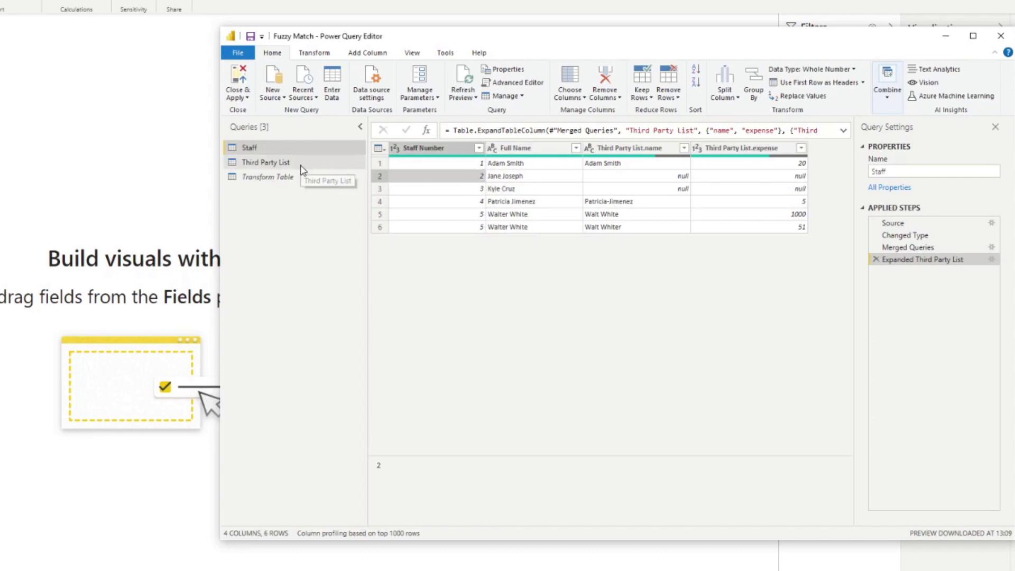
{"action": "left_click", "coordinate": [275, 162]}
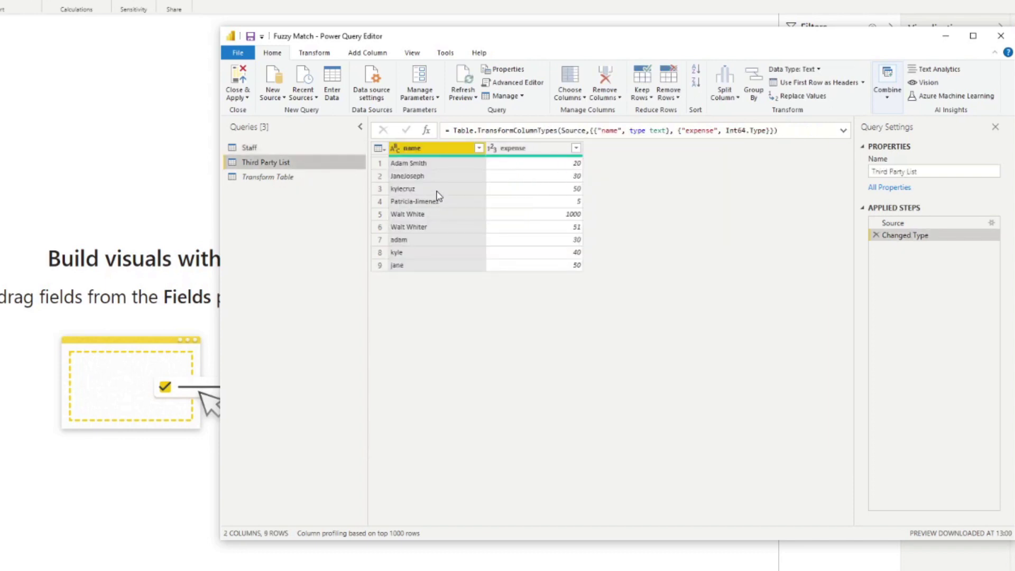
{"action": "left_click", "coordinate": [438, 193]}
{"action": "left_click", "coordinate": [422, 177]}
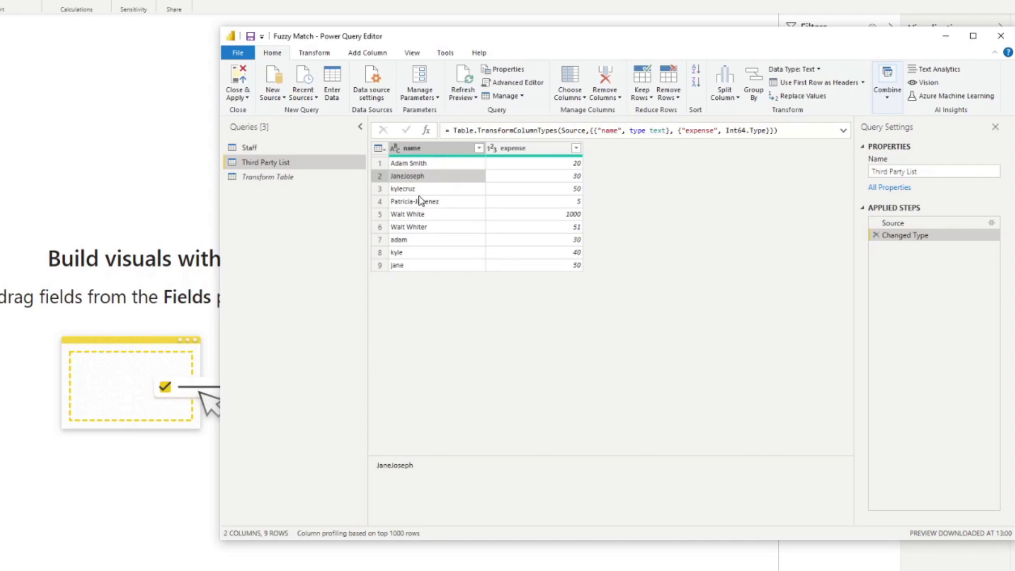
{"action": "left_click", "coordinate": [415, 191]}
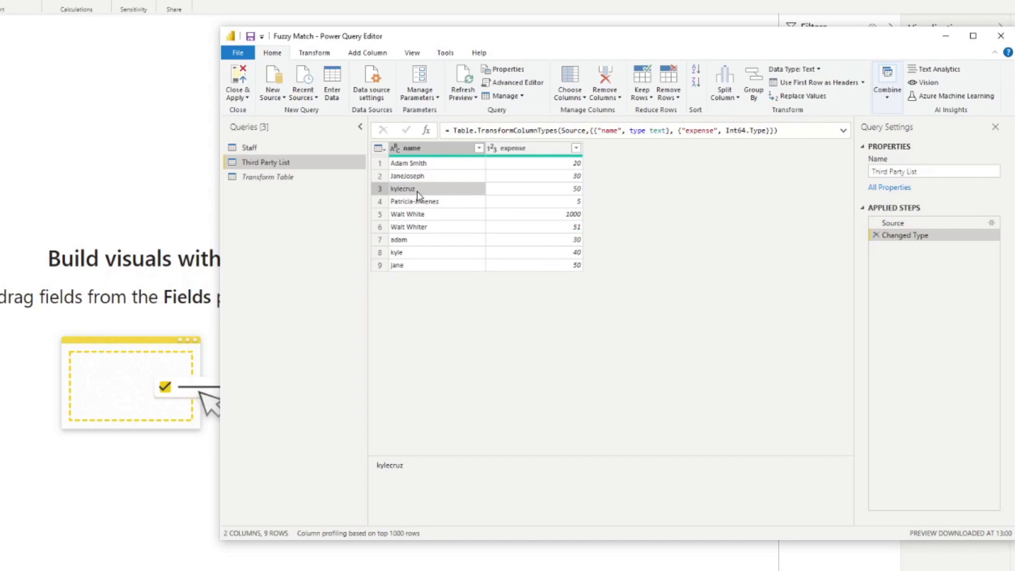
Reopen the Staff merge settings and inspect the fuzzy options, including Maximum number of matches
{"action": "left_click", "coordinate": [312, 148]}
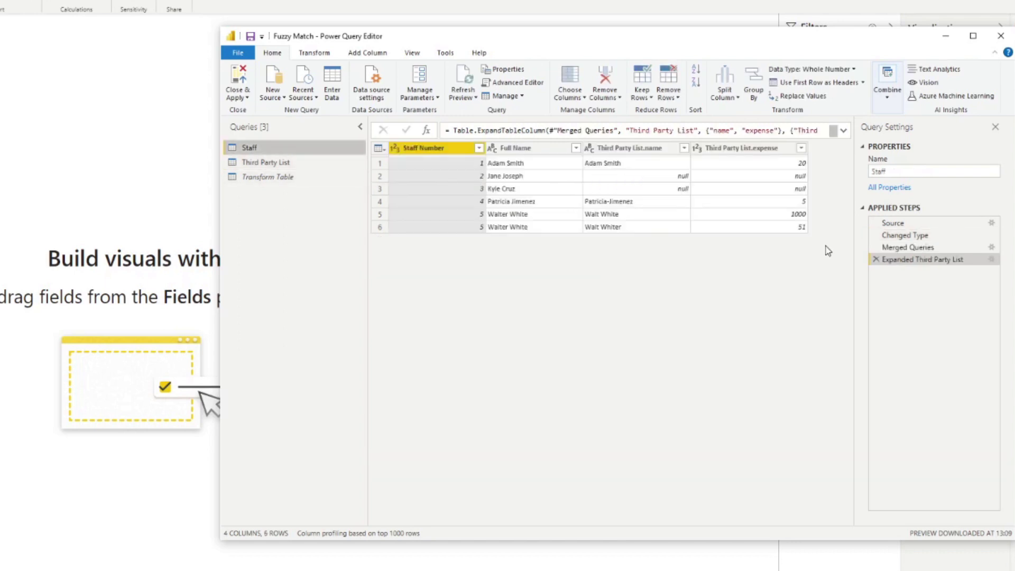
{"action": "left_click", "coordinate": [913, 248]}
{"action": "left_click", "coordinate": [992, 247]}
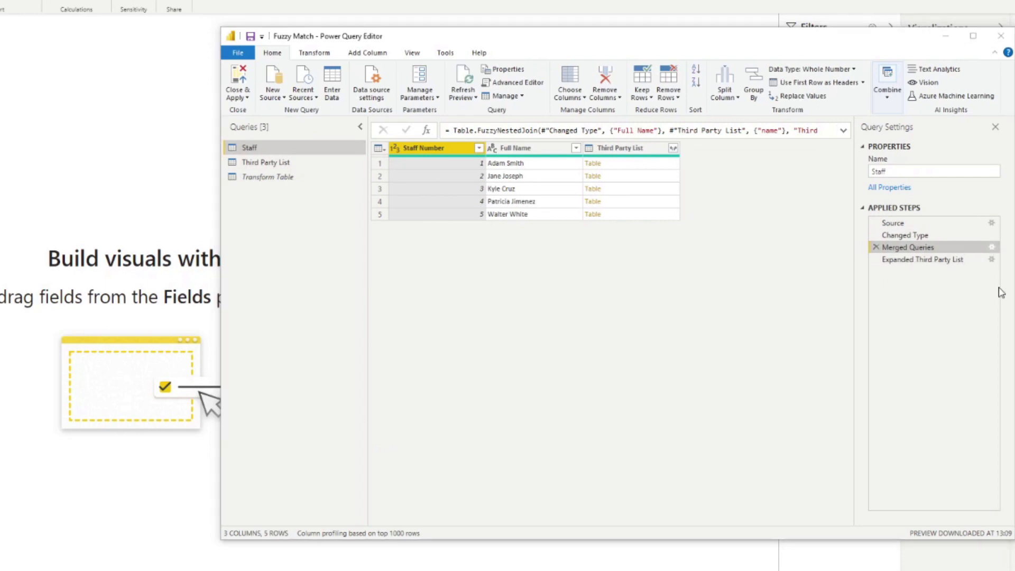
{"action": "left_click", "coordinate": [500, 480]}
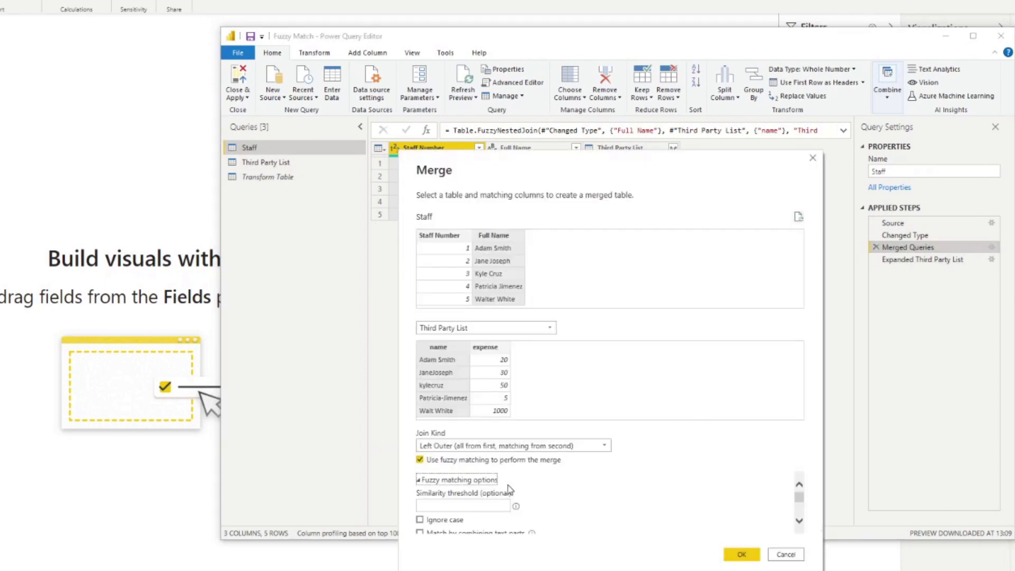
{"action": "scroll", "coordinate": [561, 486], "scroll_direction": "down", "scroll_amount": 2}
{"action": "scroll", "coordinate": [560, 484], "scroll_direction": "up", "scroll_amount": 1}
{"action": "scroll", "coordinate": [607, 518], "scroll_direction": "down", "scroll_amount": 3}
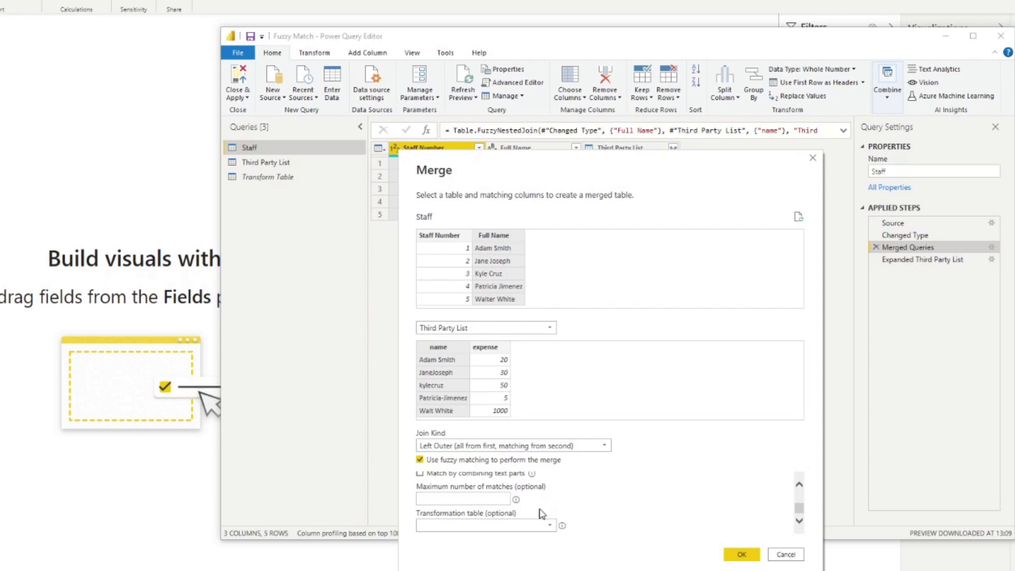
{"action": "left_click", "coordinate": [473, 497]}
{"action": "left_click_drag", "start_coordinate": [656, 177], "coordinate": [845, 127]}
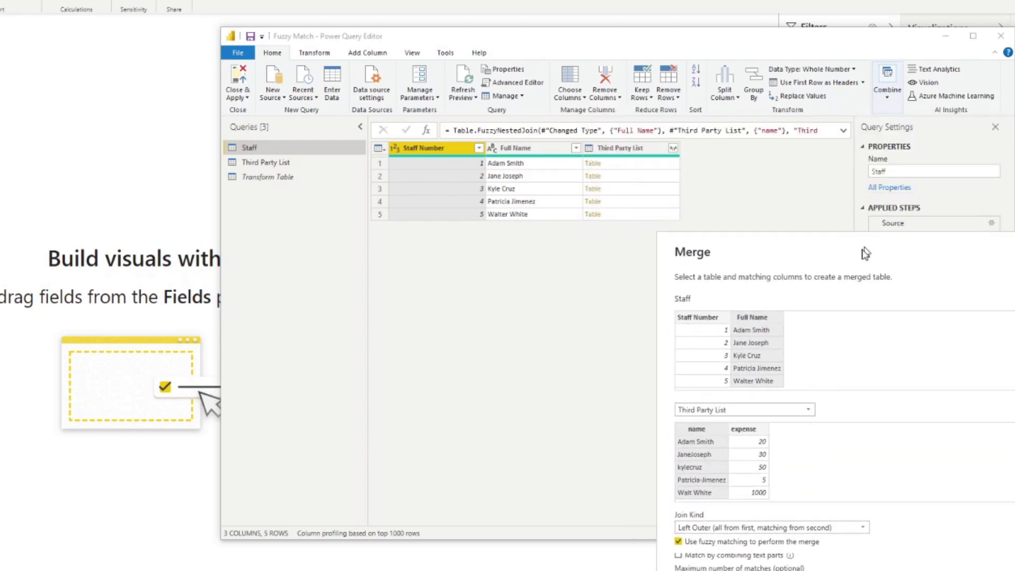
{"action": "left_click_drag", "start_coordinate": [755, 293], "coordinate": [736, 253]}
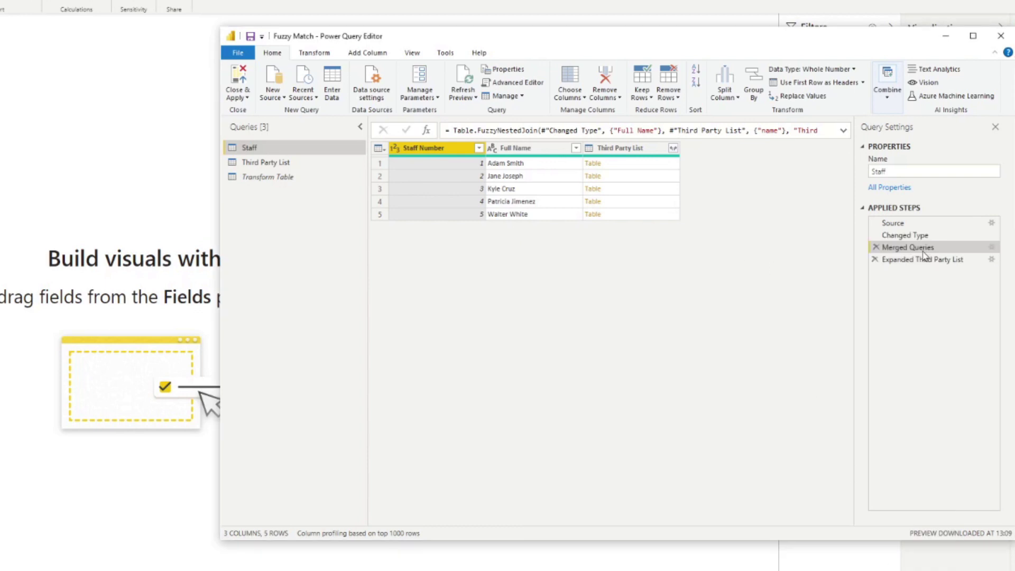
Check the expanded rows where Walter White matches both Walt White and Walt Whiter
{"action": "left_click", "coordinate": [910, 263]}
{"action": "left_click", "coordinate": [523, 228]}
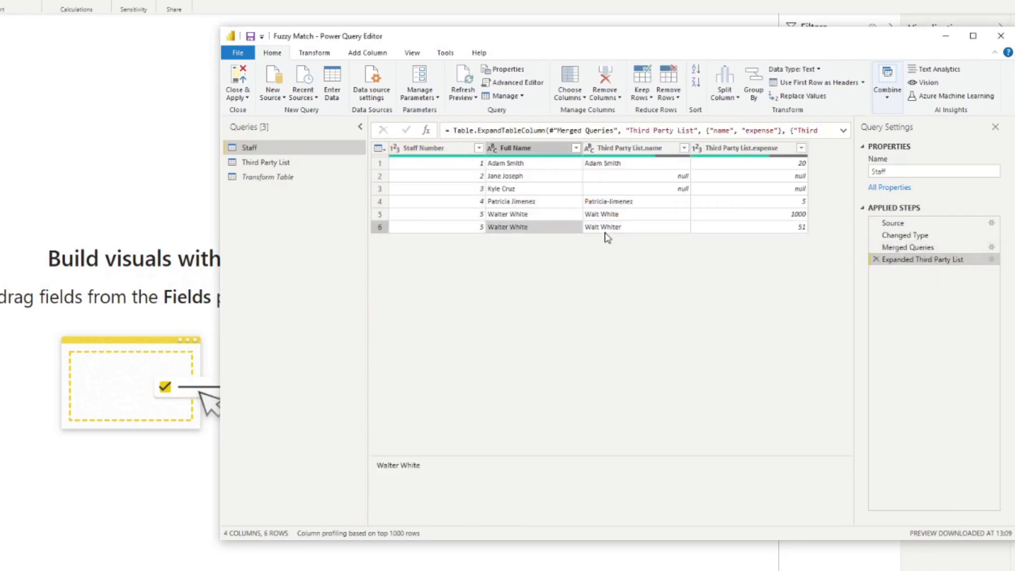
{"action": "left_click", "coordinate": [599, 217]}
{"action": "left_click", "coordinate": [600, 231]}
{"action": "left_click", "coordinate": [539, 228]}
Reopen the Merged Queries settings at the Maximum number of matches field
{"action": "left_click", "coordinate": [987, 247]}
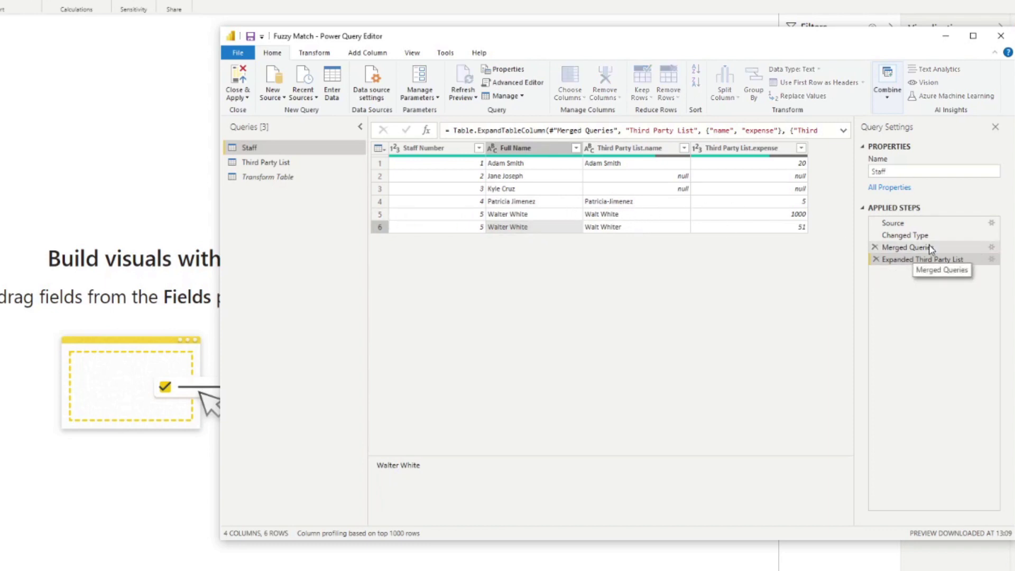
{"action": "left_click", "coordinate": [992, 249]}
{"action": "left_click", "coordinate": [482, 478]}
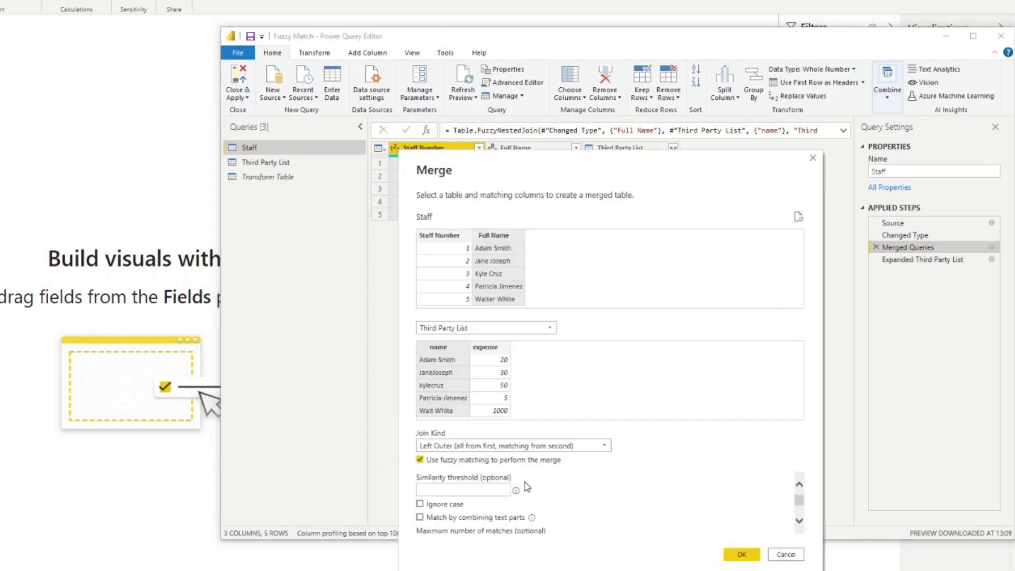
{"action": "scroll", "coordinate": [527, 487], "scroll_direction": "down", "scroll_amount": 2}
{"action": "left_click", "coordinate": [483, 498]}
Limit the fuzzy merge to 1 match; Walter White now matches only Walt White (1000)
{"action": "type", "text": "1"}
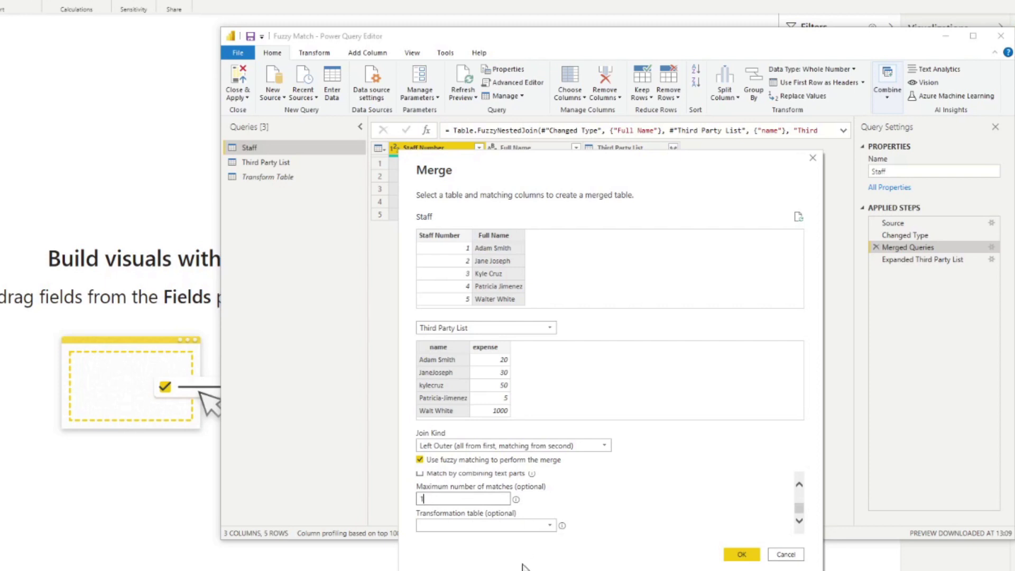
{"action": "left_click", "coordinate": [742, 554]}
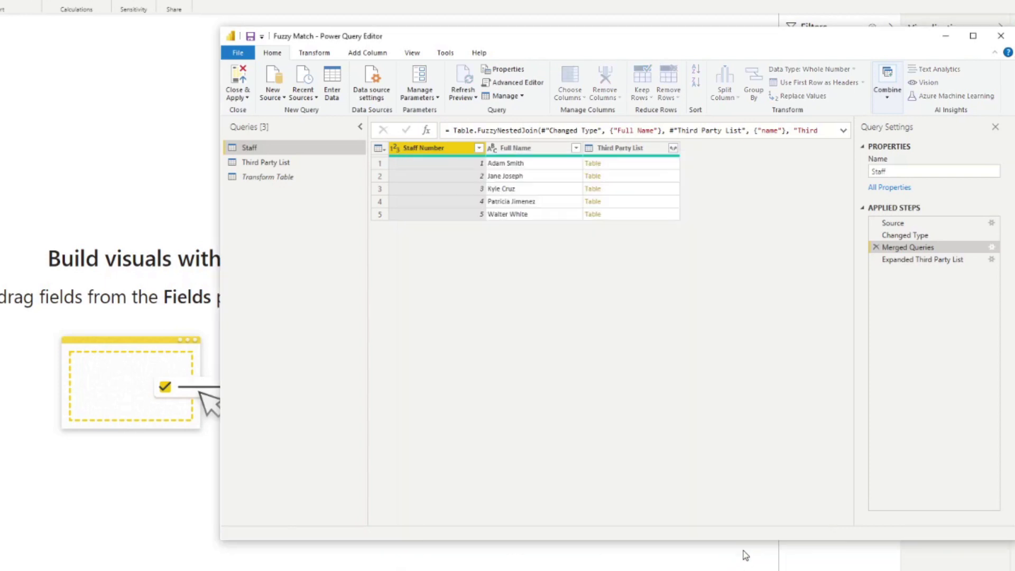
{"action": "left_click", "coordinate": [922, 260]}
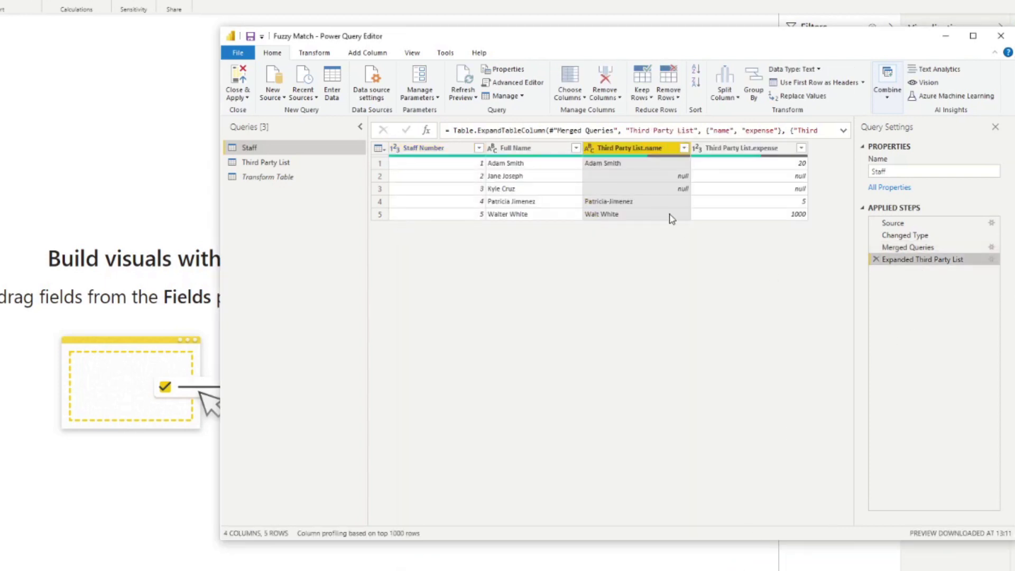
{"action": "left_click", "coordinate": [642, 215]}
{"action": "left_click", "coordinate": [770, 214]}
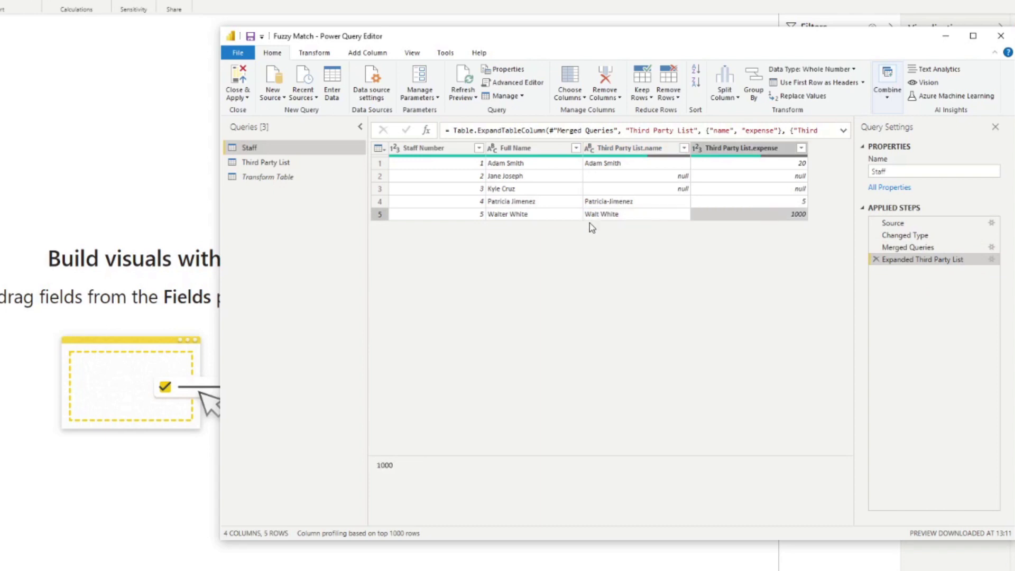
{"action": "left_click", "coordinate": [647, 220]}
{"action": "left_click", "coordinate": [735, 218]}
Check the Walt White row in Third Party List, then return to Staff's Merged Queries step
{"action": "left_click", "coordinate": [637, 215]}
{"action": "left_click", "coordinate": [293, 158]}
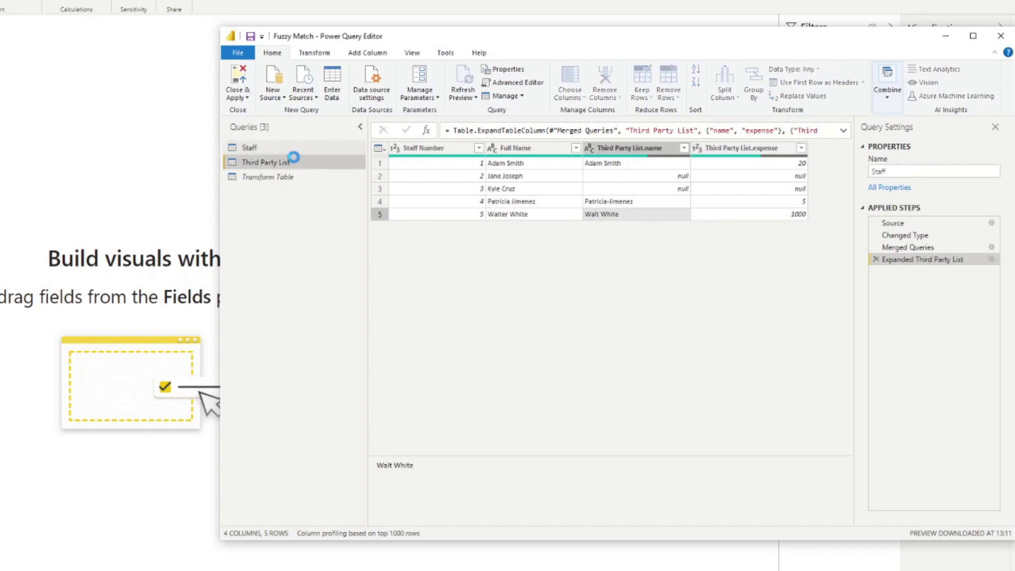
{"action": "left_click", "coordinate": [382, 215]}
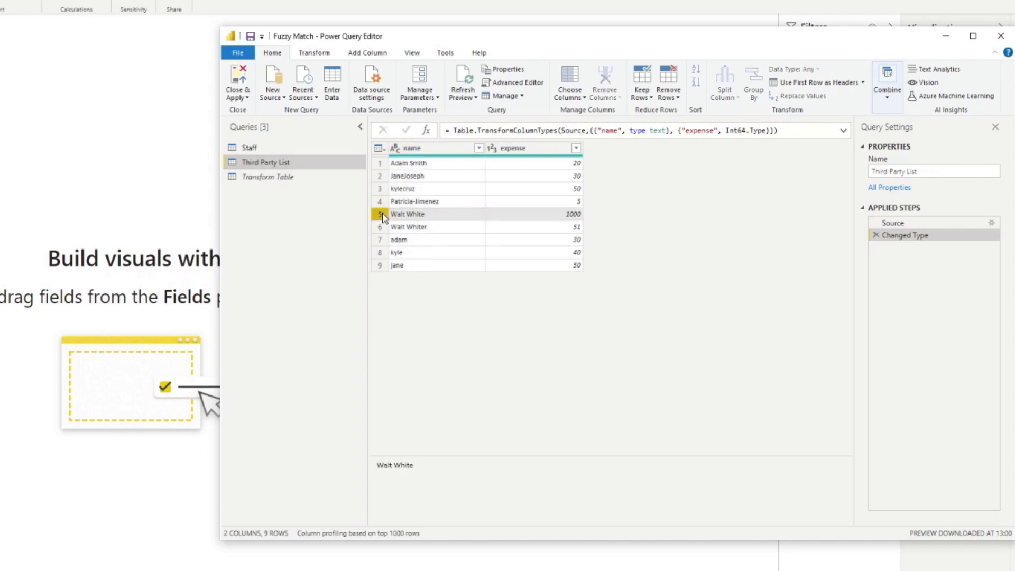
{"action": "left_click", "coordinate": [382, 227]}
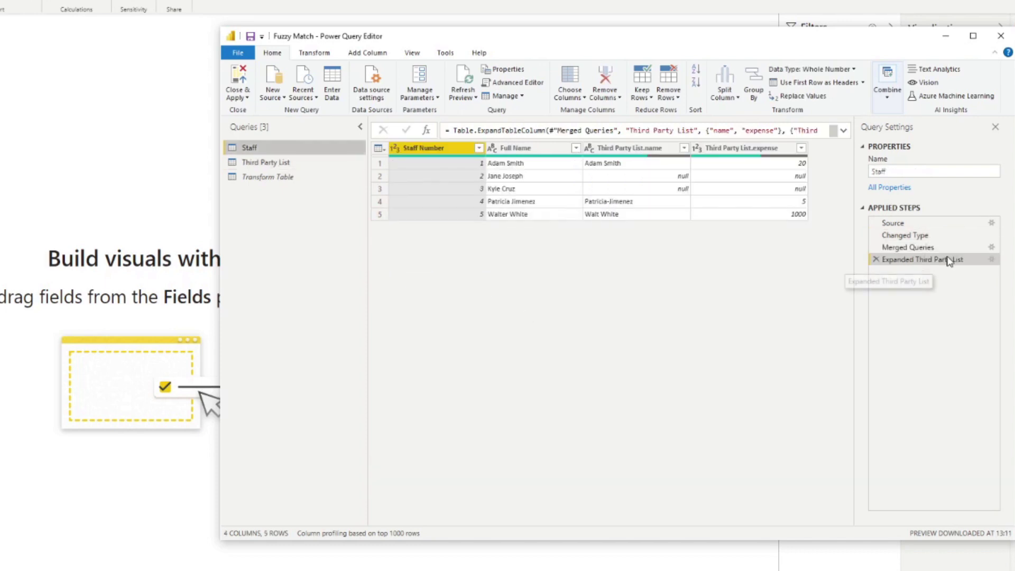
{"action": "left_click", "coordinate": [951, 248]}
Review the fuzzy options down to Transformation table, then close the Merge dialog unchanged
{"action": "left_click", "coordinate": [991, 247]}
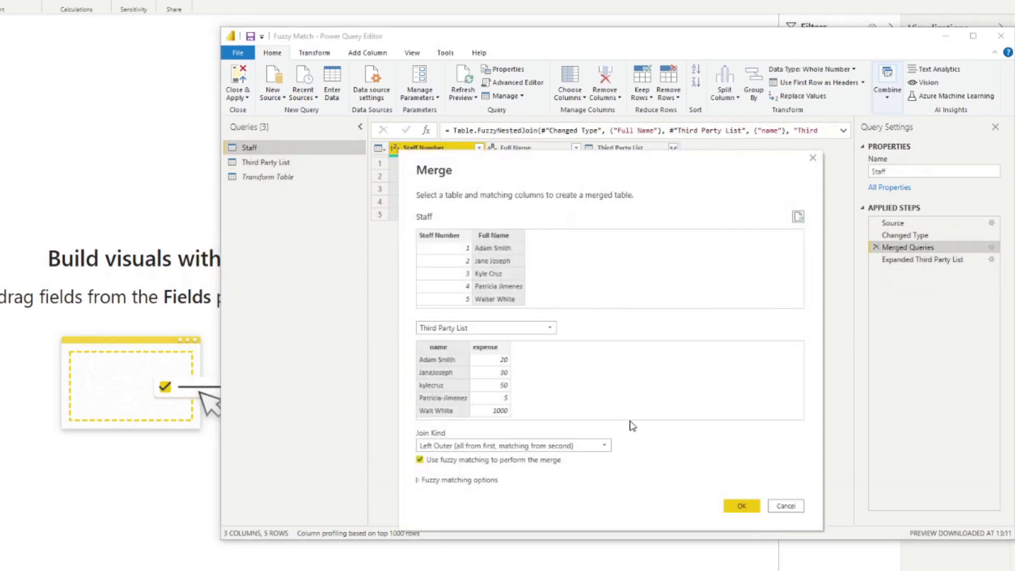
{"action": "left_click", "coordinate": [485, 480]}
{"action": "scroll", "coordinate": [581, 489], "scroll_direction": "down", "scroll_amount": 3}
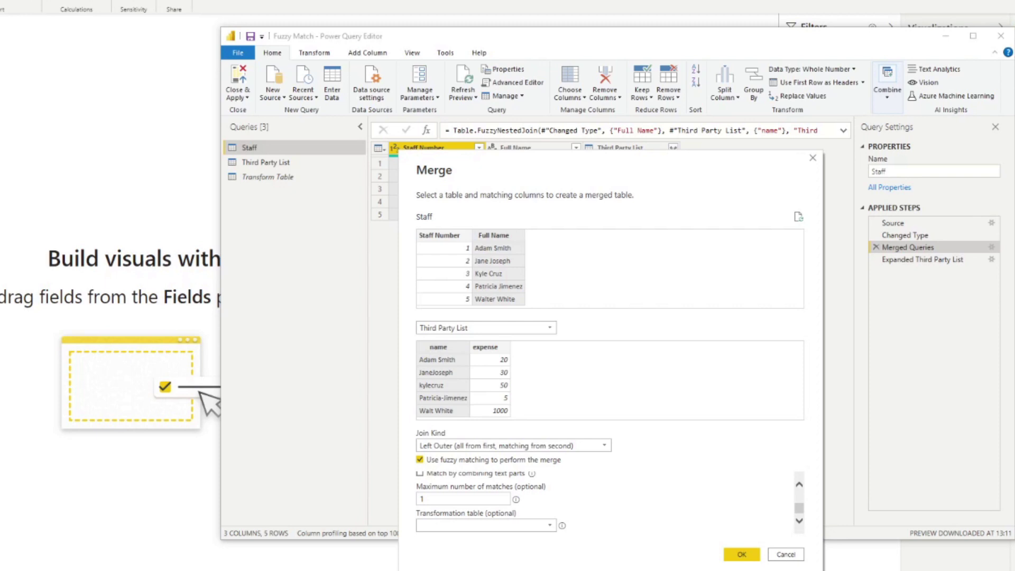
{"action": "left_click", "coordinate": [813, 159]}
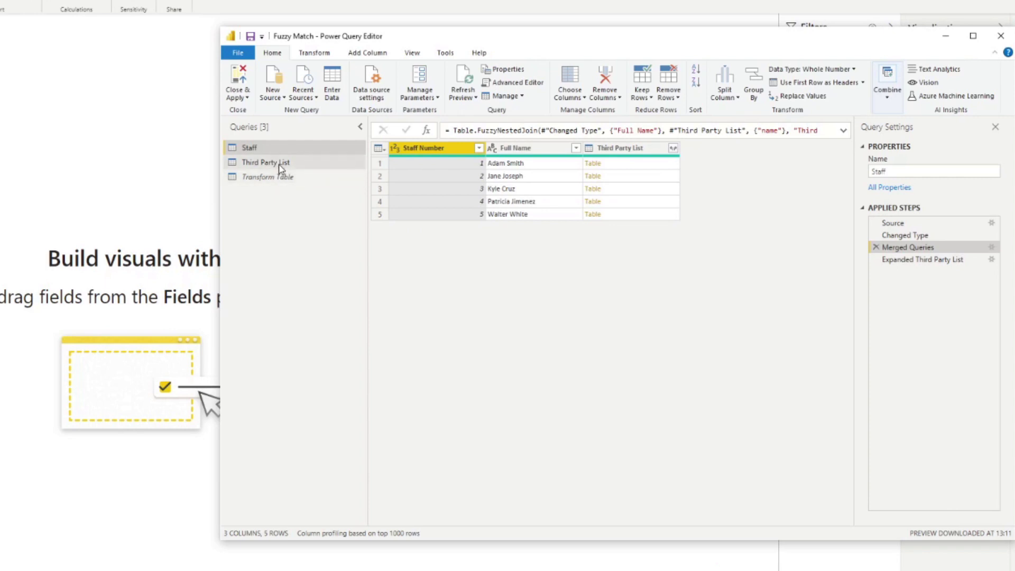
Review the lowercase adam, kyle and jane rows 7–9 in Third Party List, then show Transform Table
{"action": "left_click", "coordinate": [280, 164]}
{"action": "left_click", "coordinate": [448, 241]}
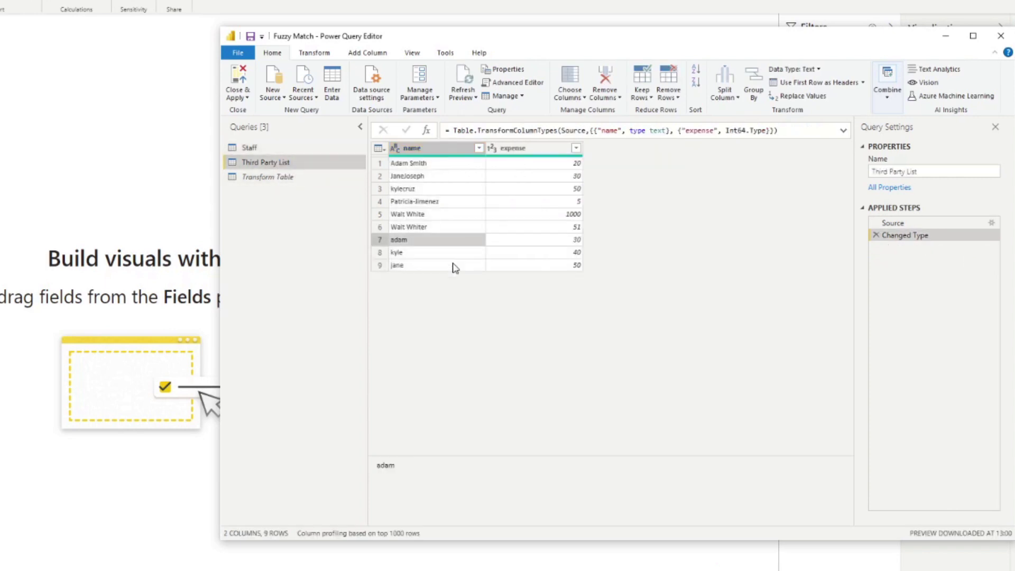
{"action": "left_click", "coordinate": [456, 255]}
{"action": "left_click", "coordinate": [456, 261]}
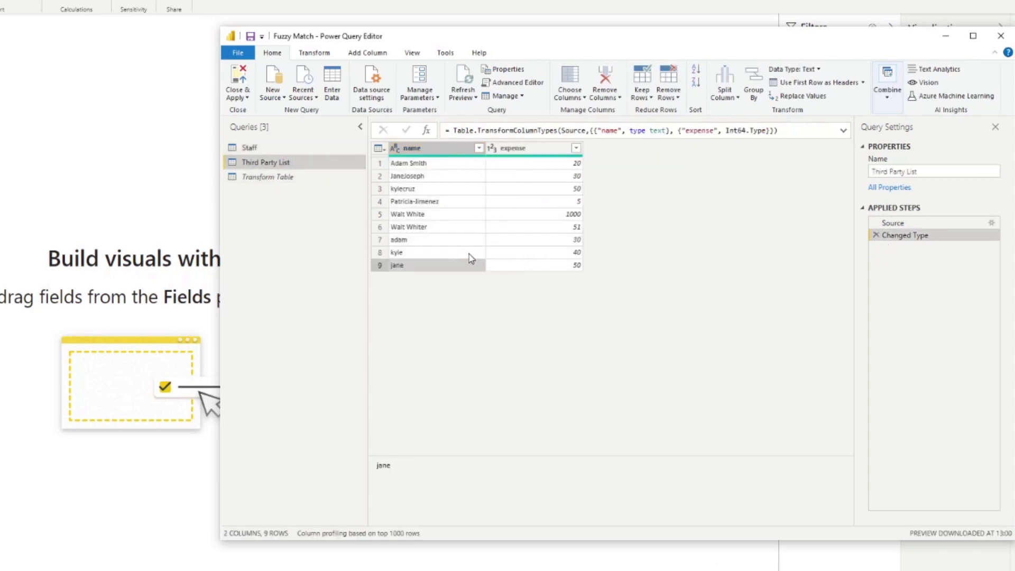
{"action": "left_click", "coordinate": [469, 253]}
{"action": "left_click", "coordinate": [473, 243]}
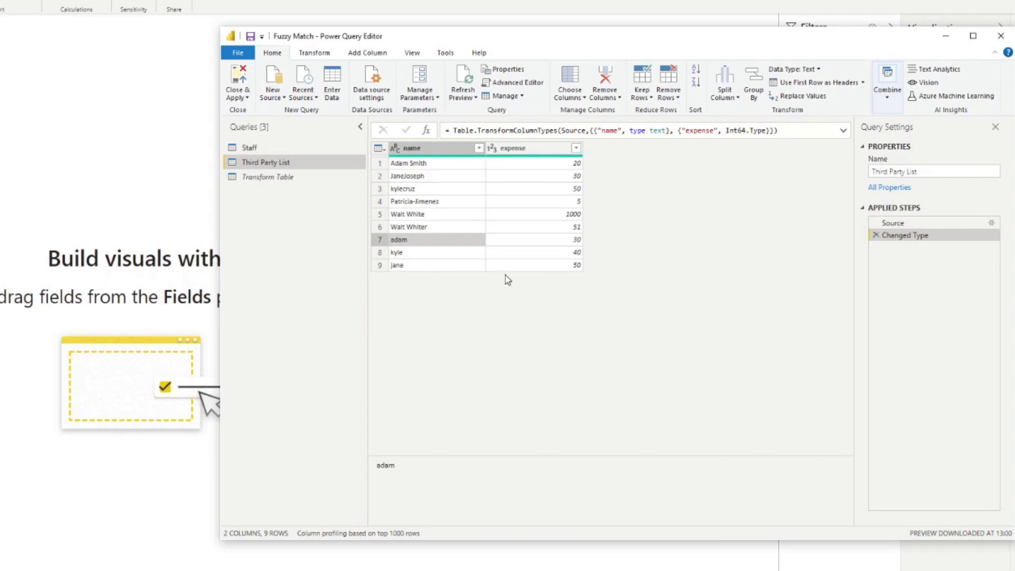
{"action": "left_click", "coordinate": [470, 254]}
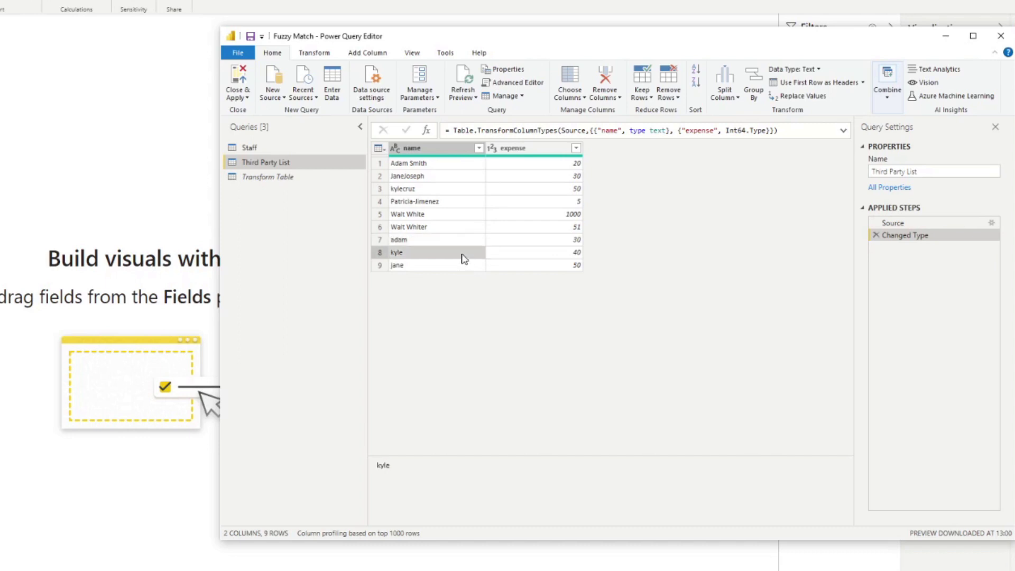
{"action": "left_click", "coordinate": [461, 267]}
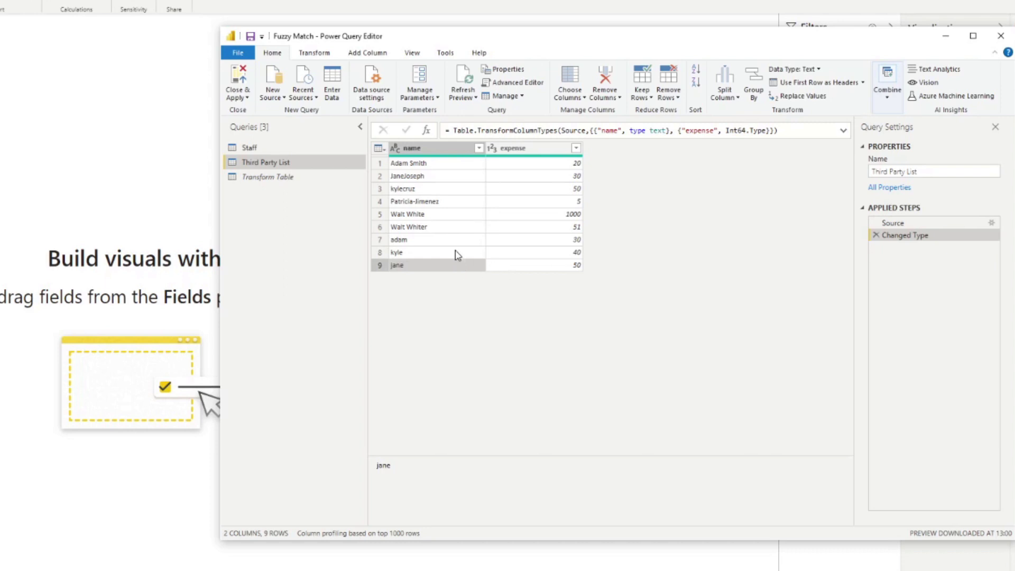
{"action": "left_click", "coordinate": [291, 179]}
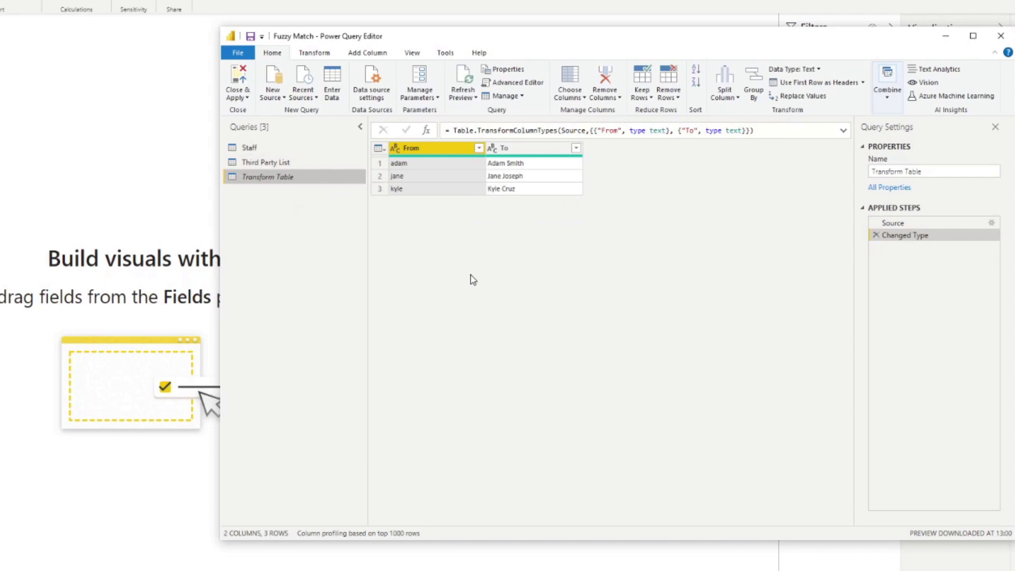
Check Transform Table's From–To mapping, such as adam to Adam Smith, then return to the merged Staff results
{"action": "left_click", "coordinate": [449, 167]}
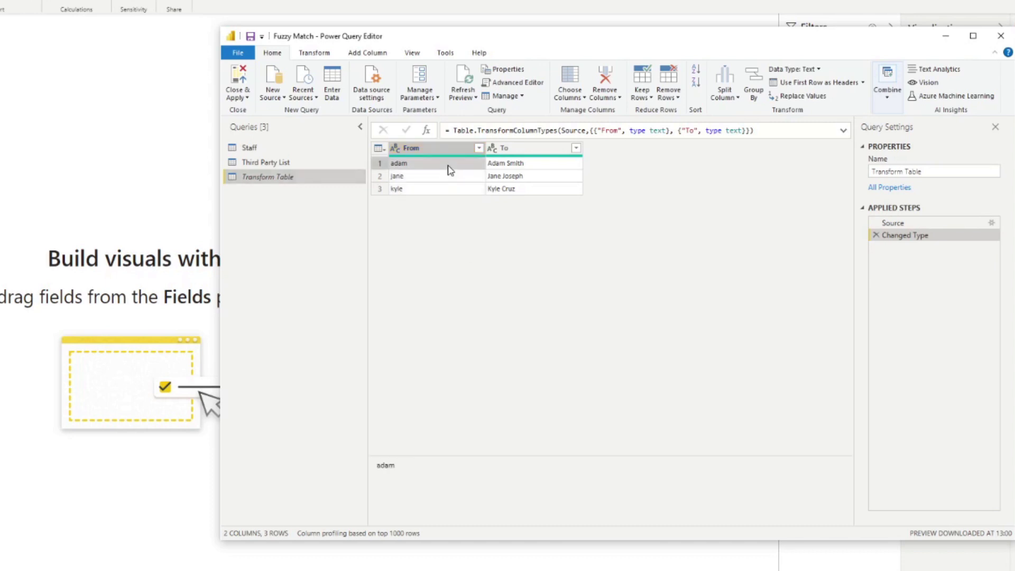
{"action": "left_click", "coordinate": [449, 177]}
{"action": "left_click", "coordinate": [452, 165]}
{"action": "left_click", "coordinate": [525, 166]}
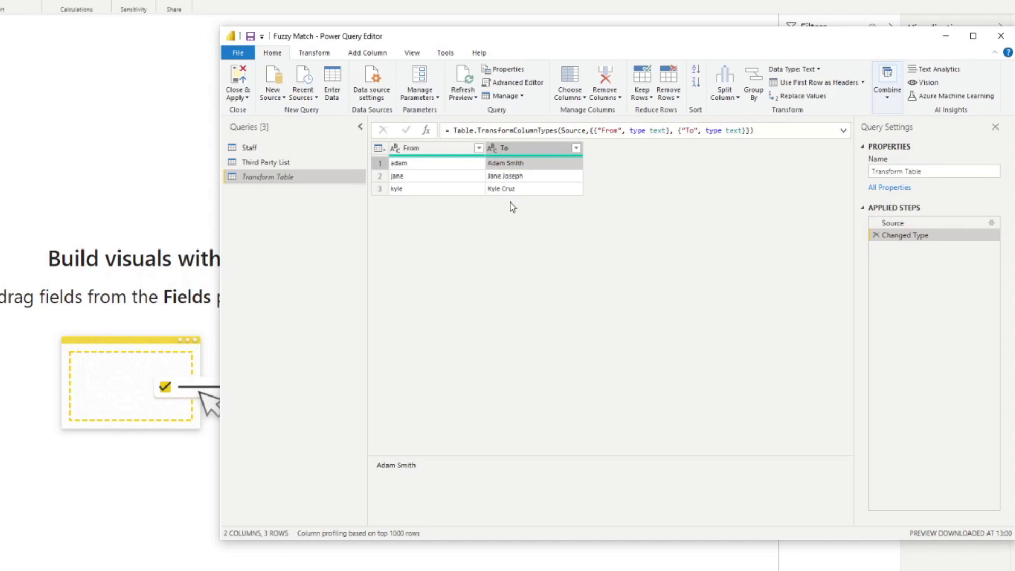
{"action": "left_click", "coordinate": [456, 167]}
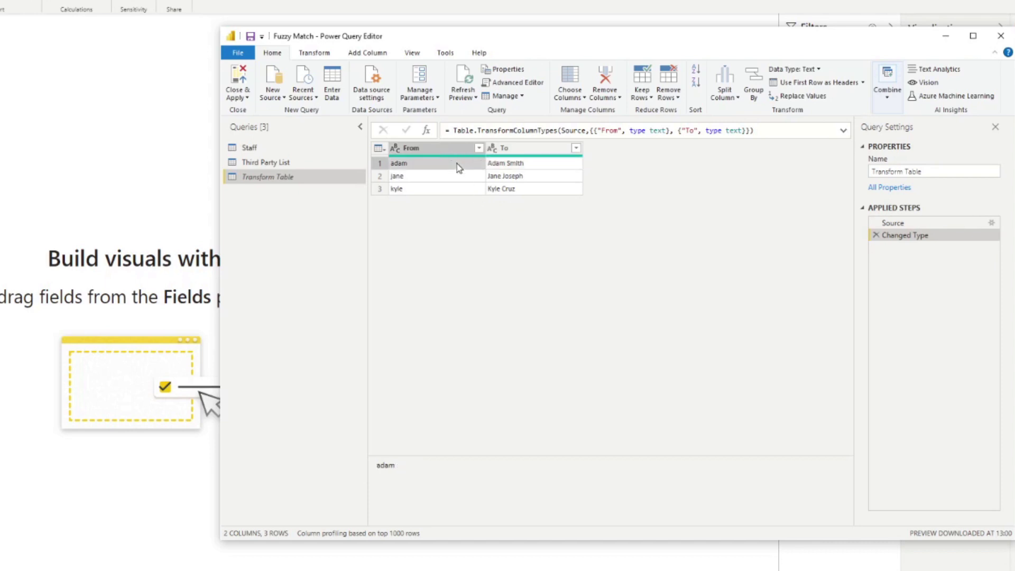
{"action": "left_click", "coordinate": [528, 165]}
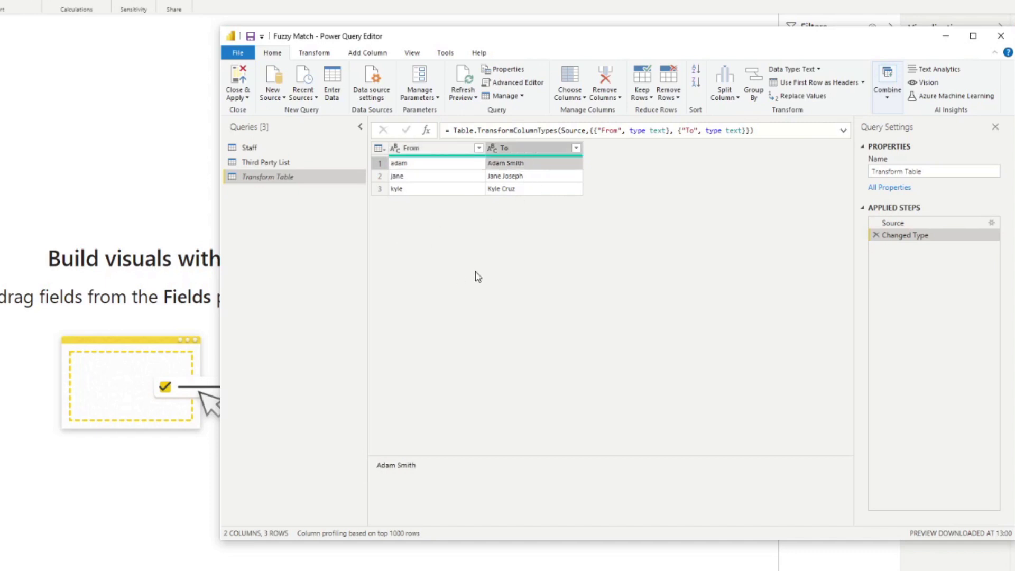
{"action": "left_click", "coordinate": [290, 151]}
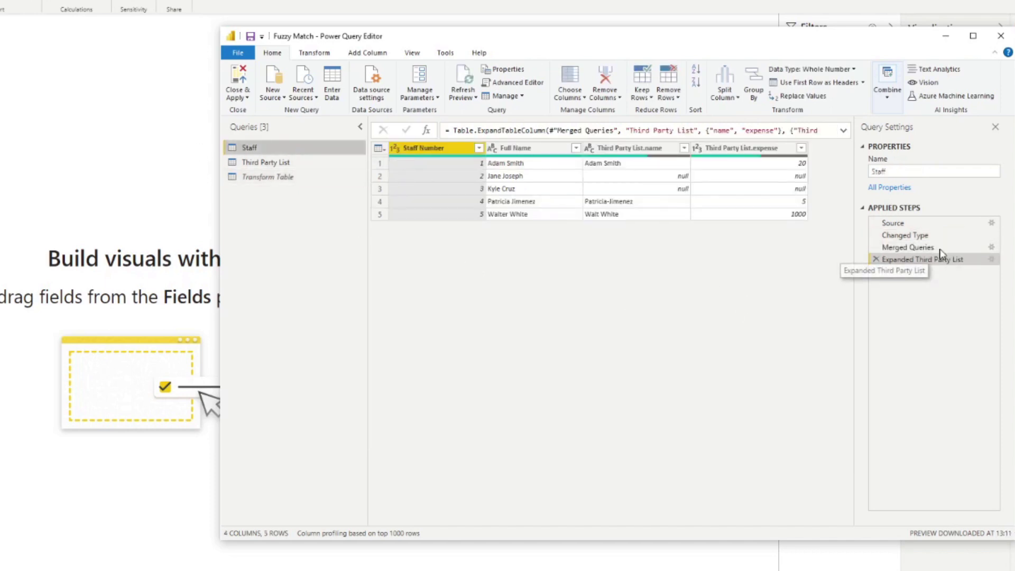
Edit the Staff fuzzy merge: ignore case, combine text parts, no match limit, Transform Table as transformation table
{"action": "left_click", "coordinate": [982, 246]}
{"action": "left_click", "coordinate": [992, 247]}
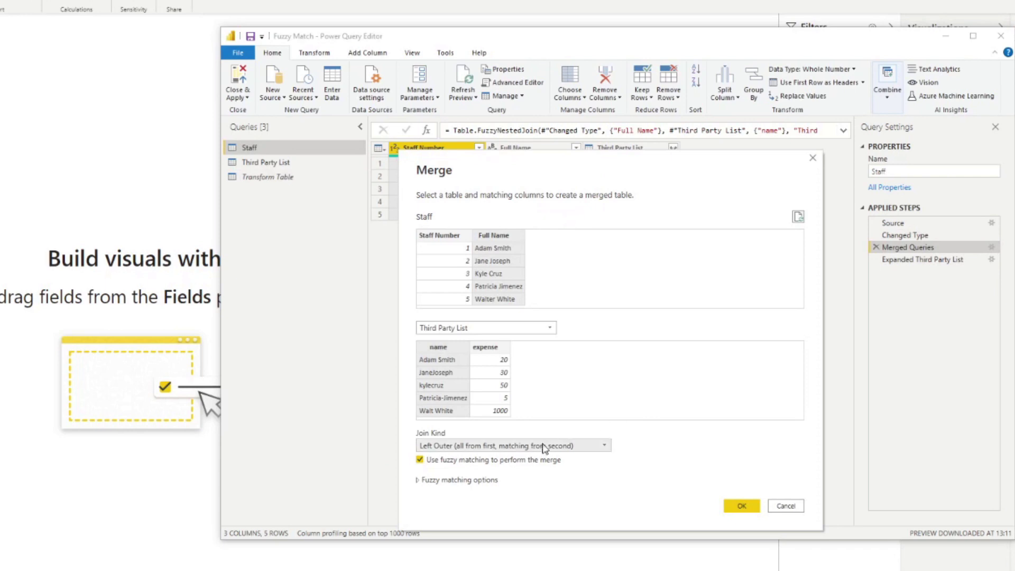
{"action": "left_click", "coordinate": [486, 481]}
{"action": "scroll", "coordinate": [568, 491], "scroll_direction": "down", "scroll_amount": 2}
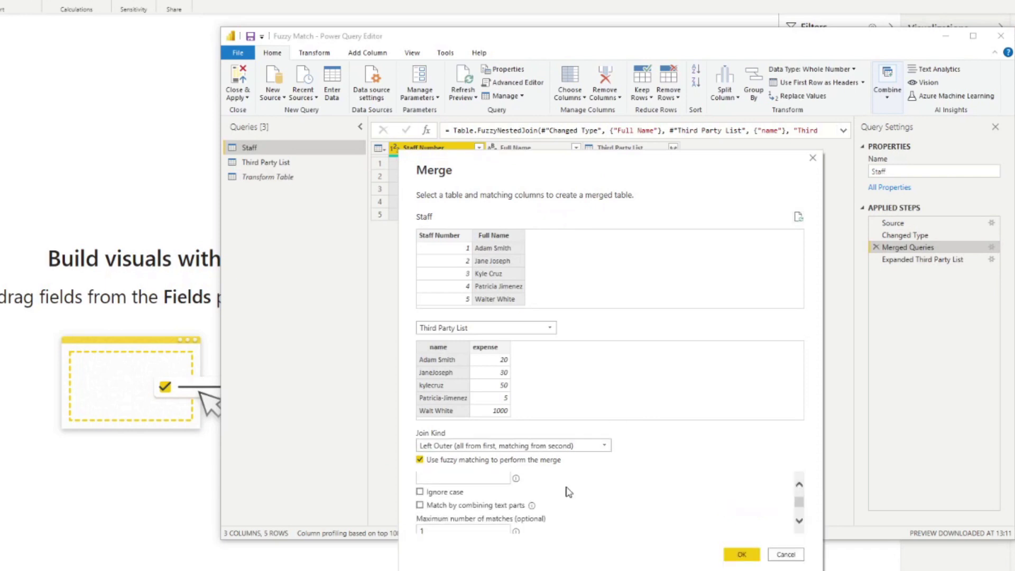
{"action": "left_click", "coordinate": [430, 494]}
{"action": "left_click", "coordinate": [421, 505]}
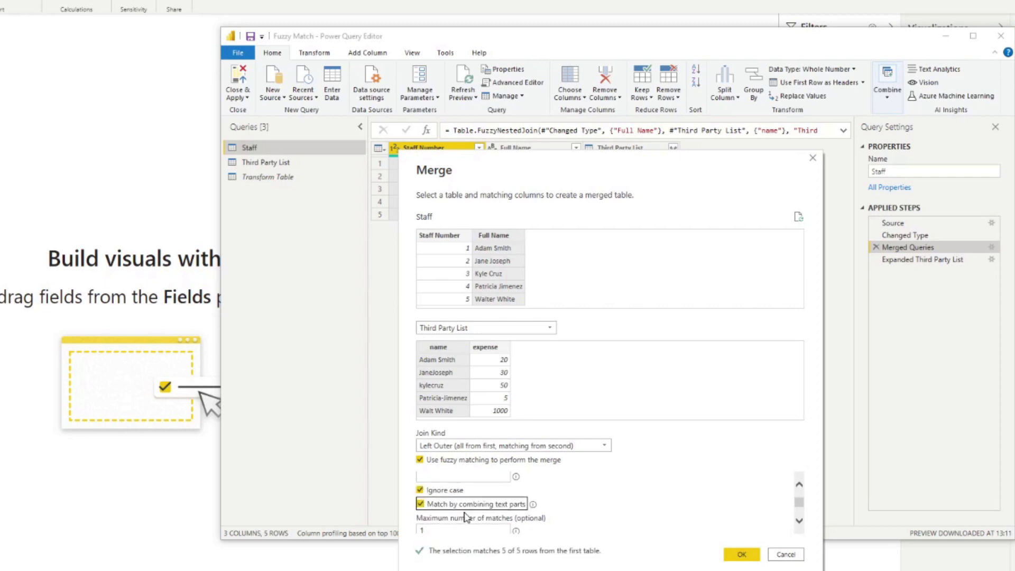
{"action": "left_click", "coordinate": [459, 518]}
{"action": "key", "text": "BackSpace"}
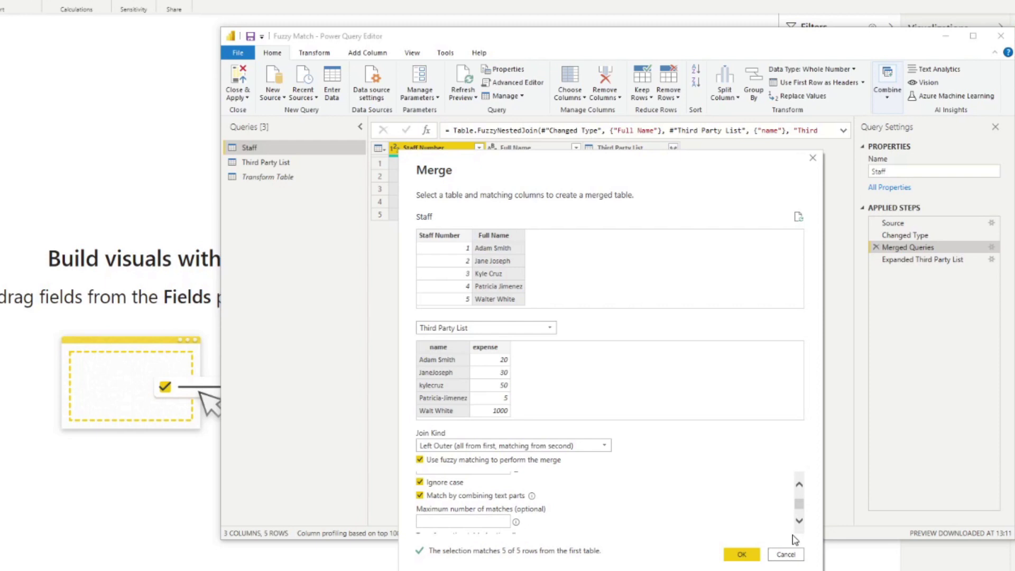
{"action": "scroll", "coordinate": [798, 524], "scroll_direction": "down", "scroll_amount": 2}
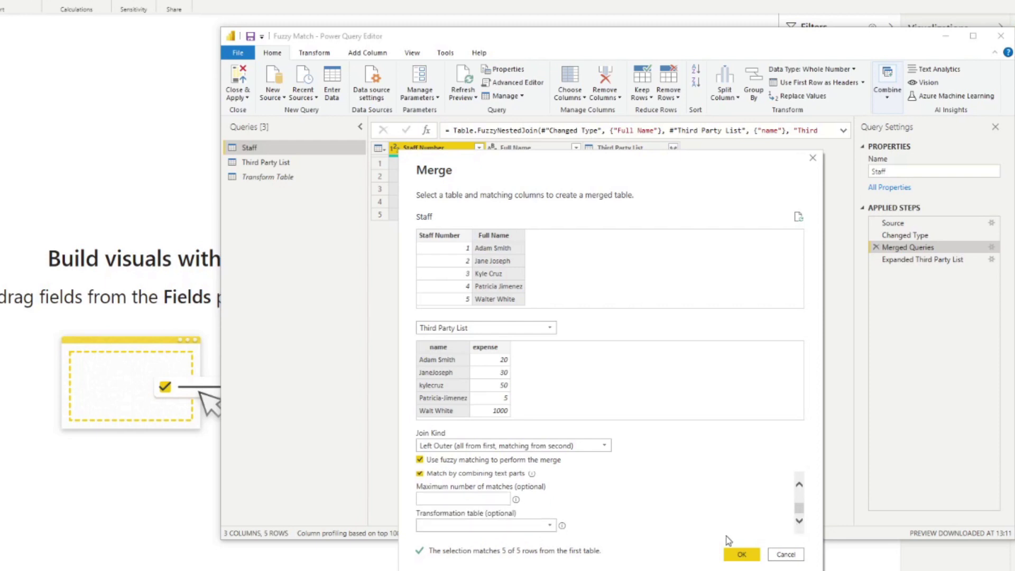
{"action": "left_click", "coordinate": [503, 528]}
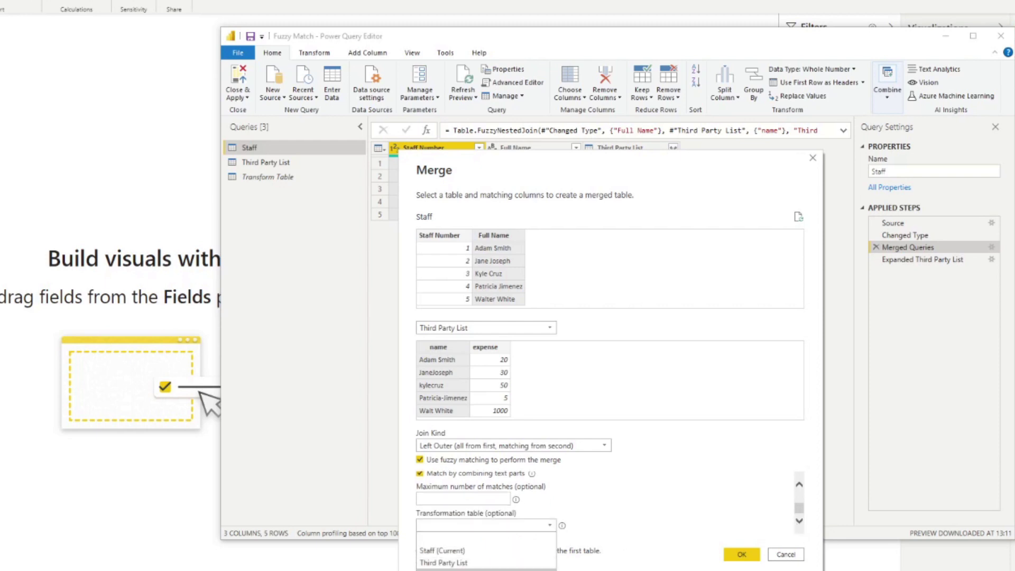
{"action": "left_click", "coordinate": [470, 570]}
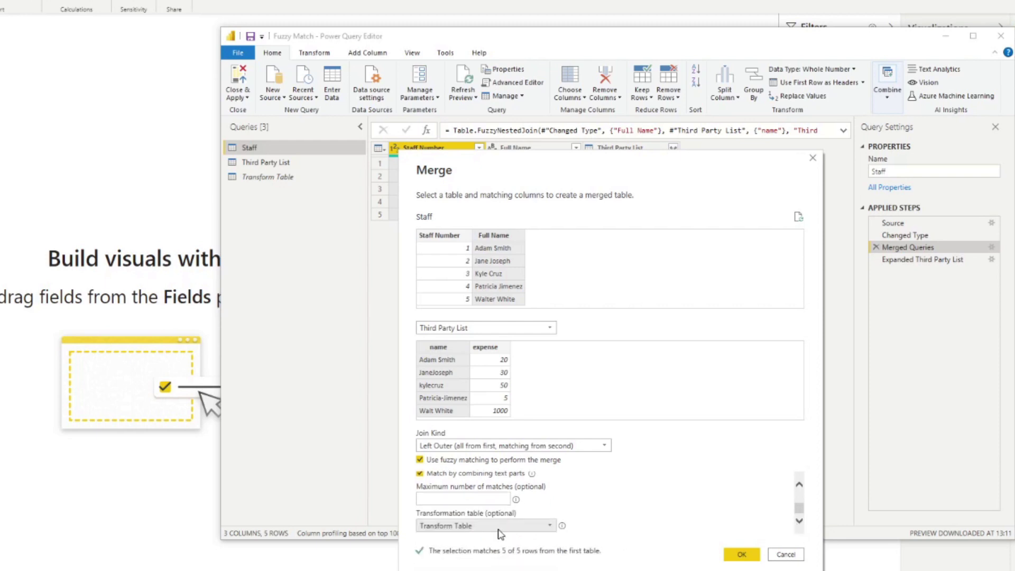
{"action": "left_click", "coordinate": [738, 556]}
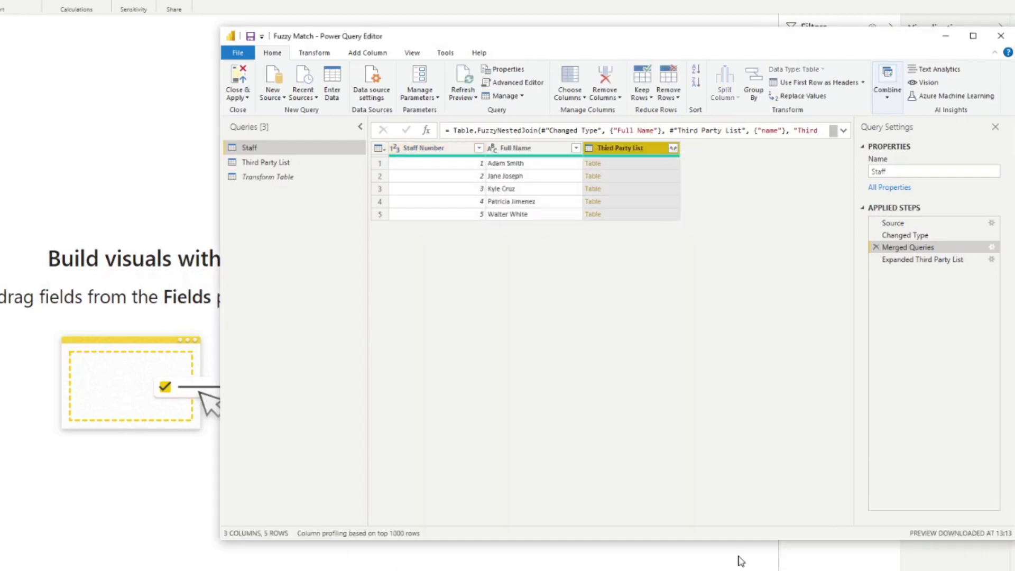
Verify the adam, jane and kyle entries now match staff with expenses, then show Third Party List
{"action": "left_click", "coordinate": [927, 259]}
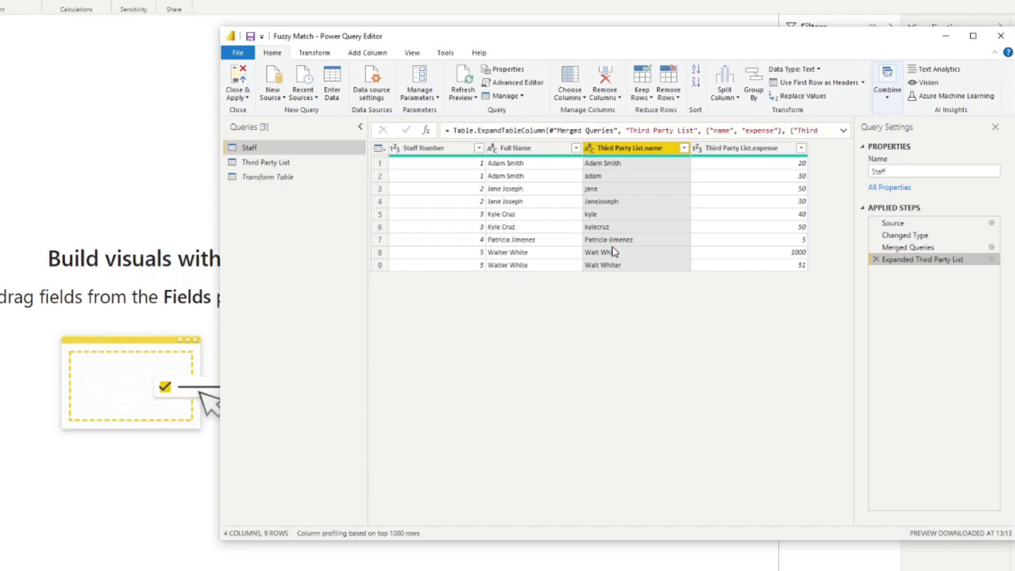
{"action": "left_click", "coordinate": [599, 189]}
{"action": "left_click", "coordinate": [608, 176]}
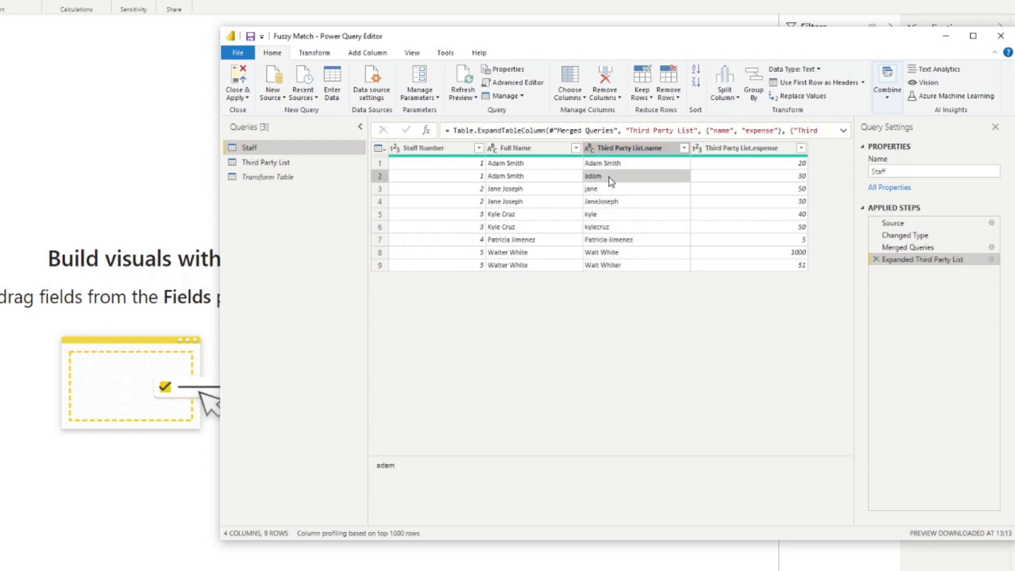
{"action": "left_click", "coordinate": [700, 176]}
{"action": "left_click", "coordinate": [662, 176]}
{"action": "left_click", "coordinate": [622, 191]}
{"action": "left_click", "coordinate": [625, 178]}
{"action": "left_click", "coordinate": [618, 192]}
{"action": "left_click", "coordinate": [615, 216]}
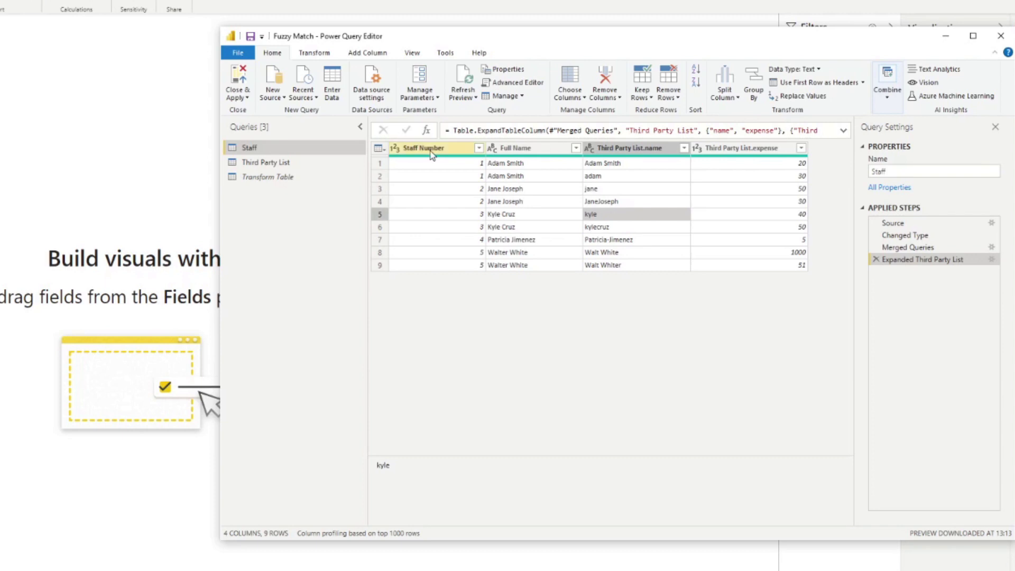
{"action": "left_click", "coordinate": [255, 165]}
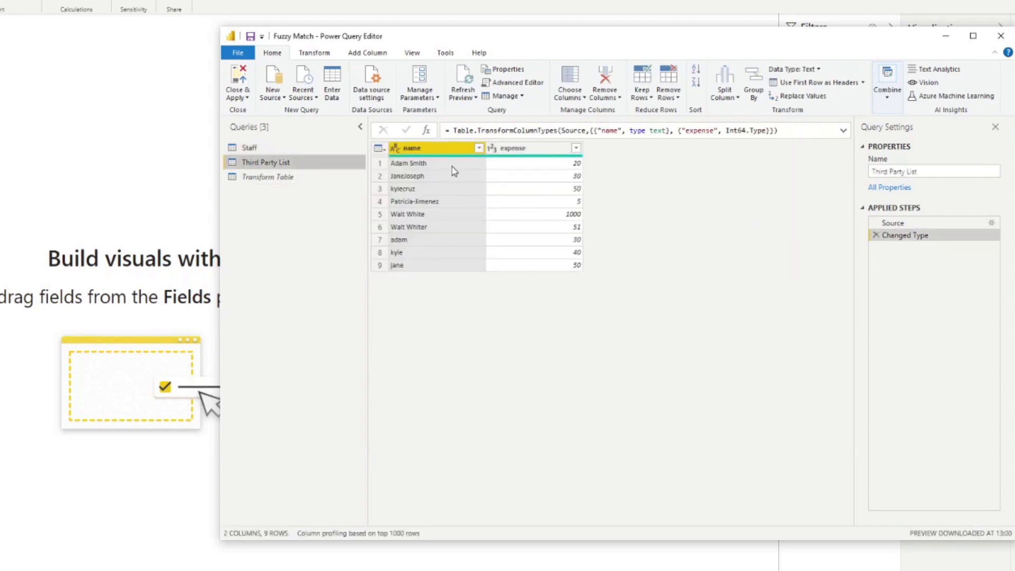